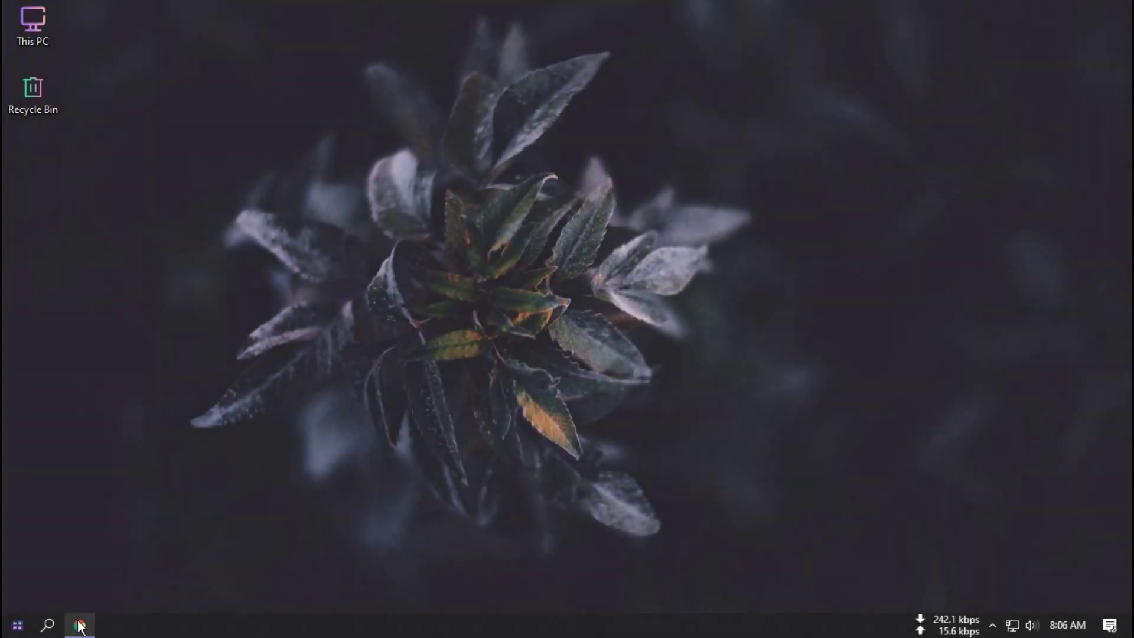
Step: Review the download pages for Winstep Nexus, the Dock Backup & Icons.rar file on MEGA, and Rainmeter in the browser
left_click(80, 626)
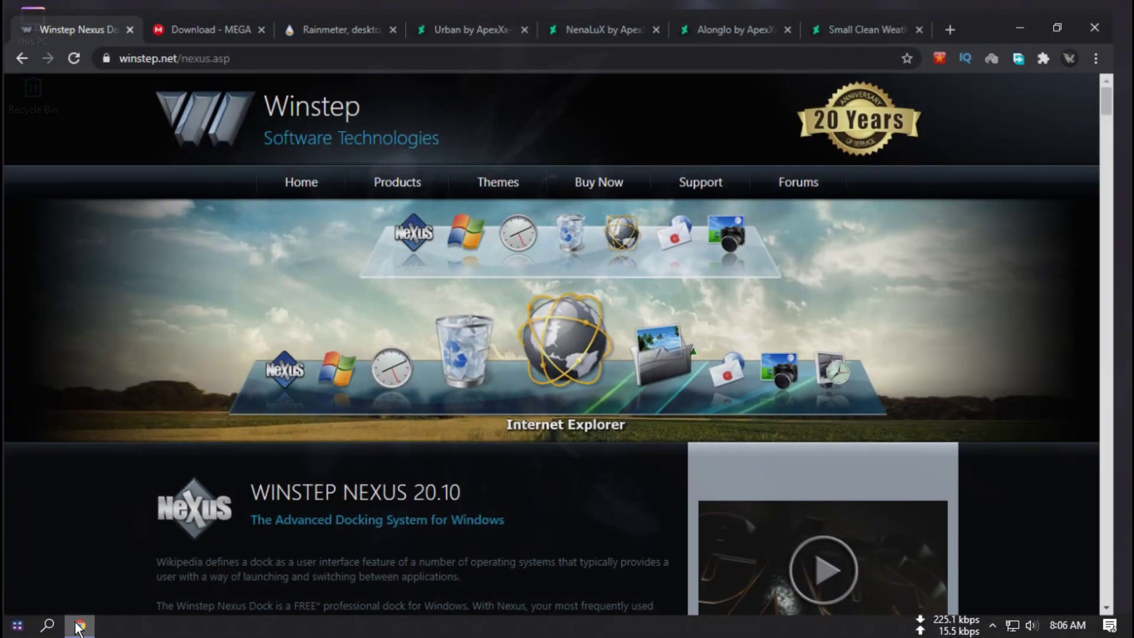
scroll(197, 398, "down", 8)
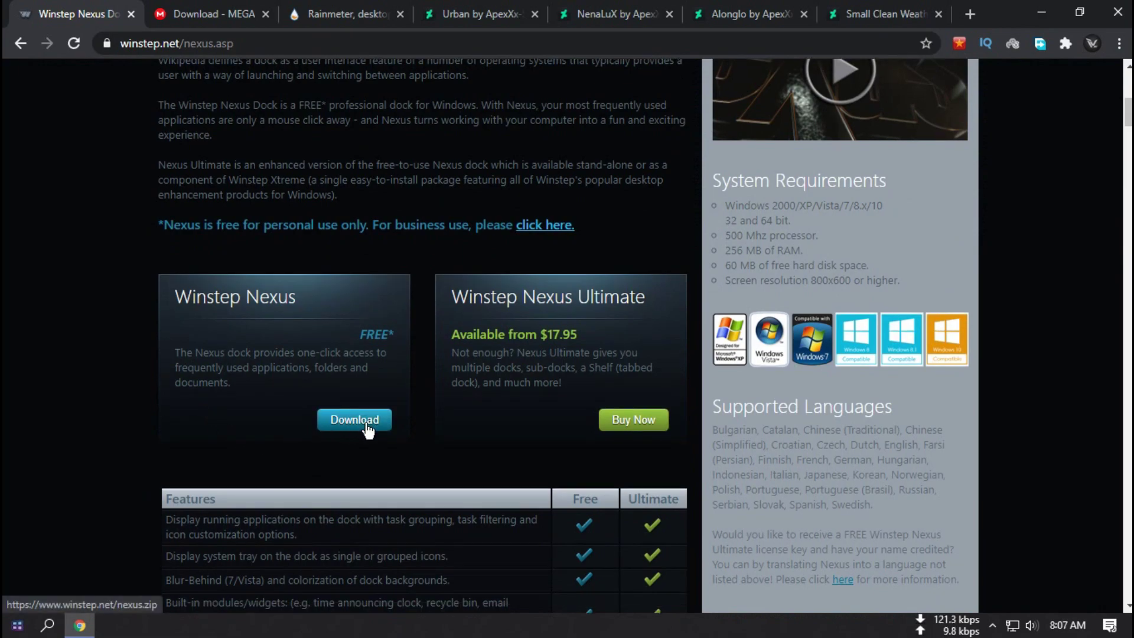
left_click(186, 13)
left_click(702, 318)
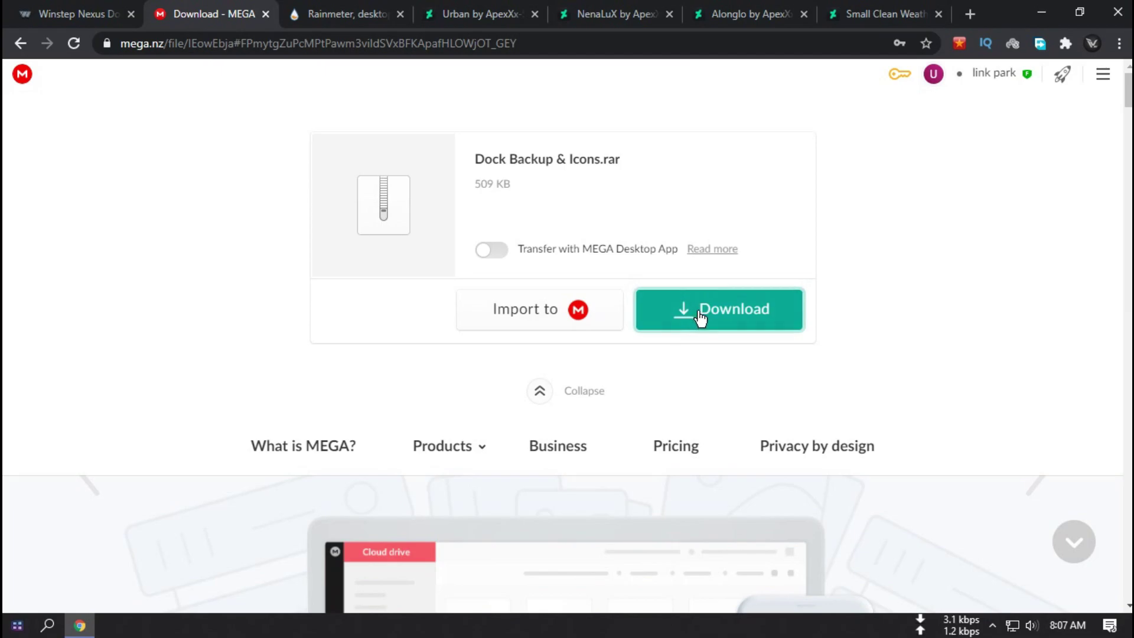
left_click(331, 15)
scroll(359, 189, "down", 5)
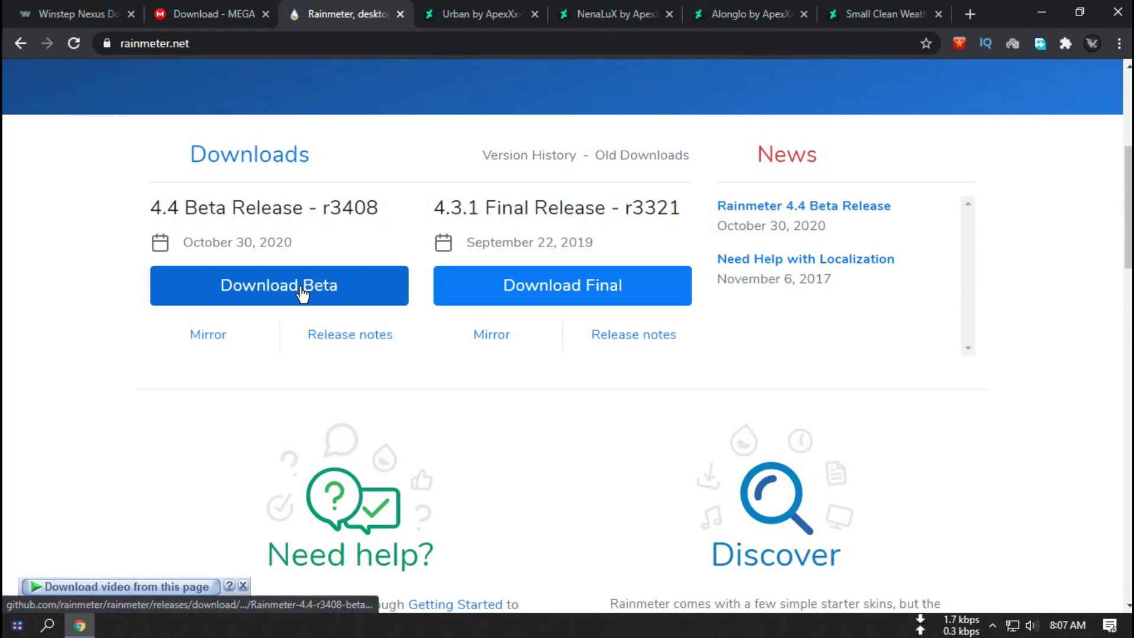
Step: Look through the DeviantArt pages of the Urban, NenaLuX, Alonglo and Small Clean Weather skins
left_click(443, 16)
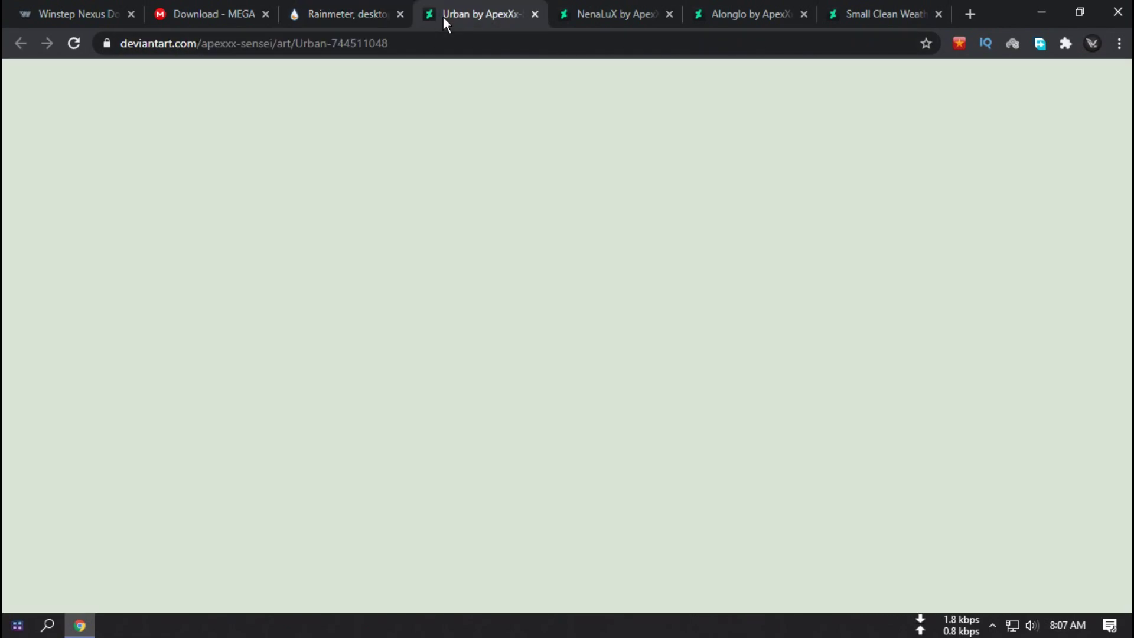
scroll(442, 105, "down", 4)
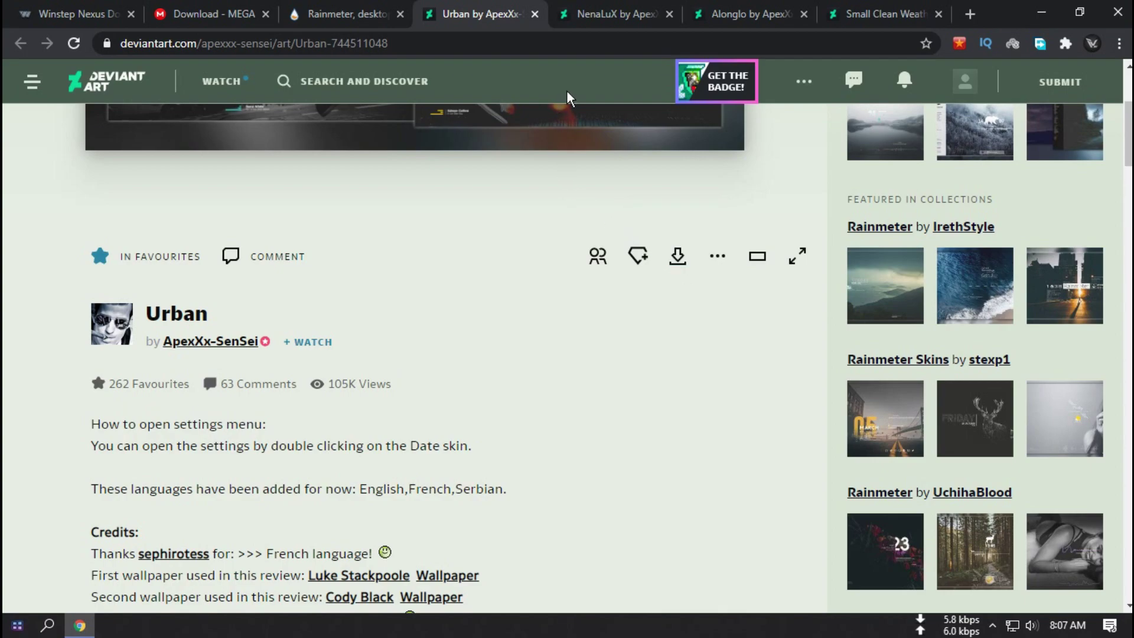
left_click(585, 13)
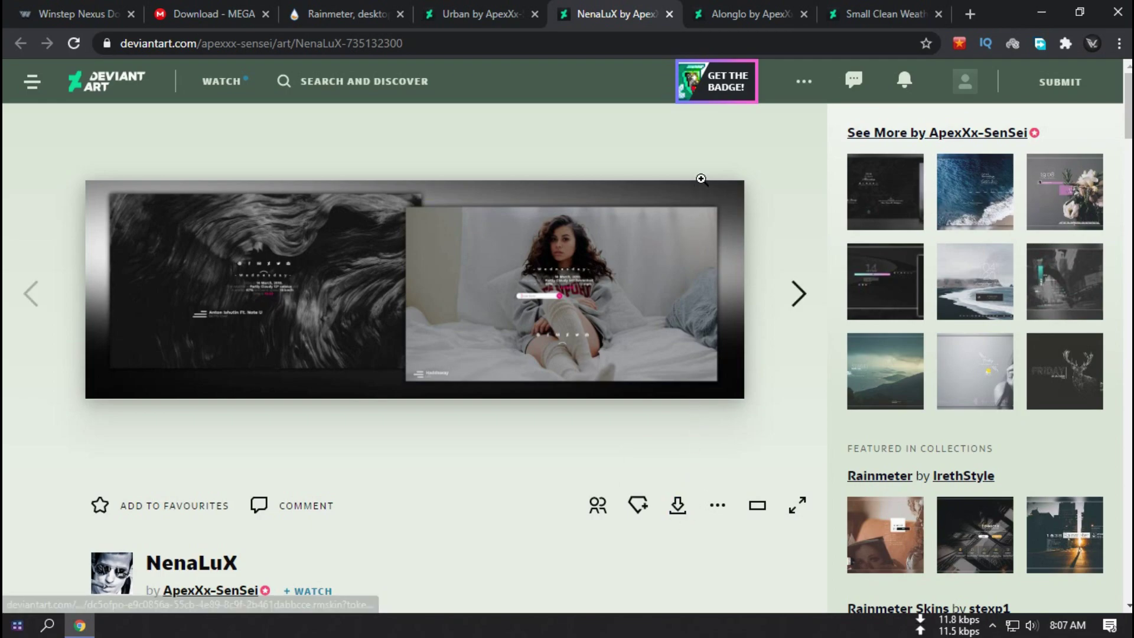
left_click(741, 13)
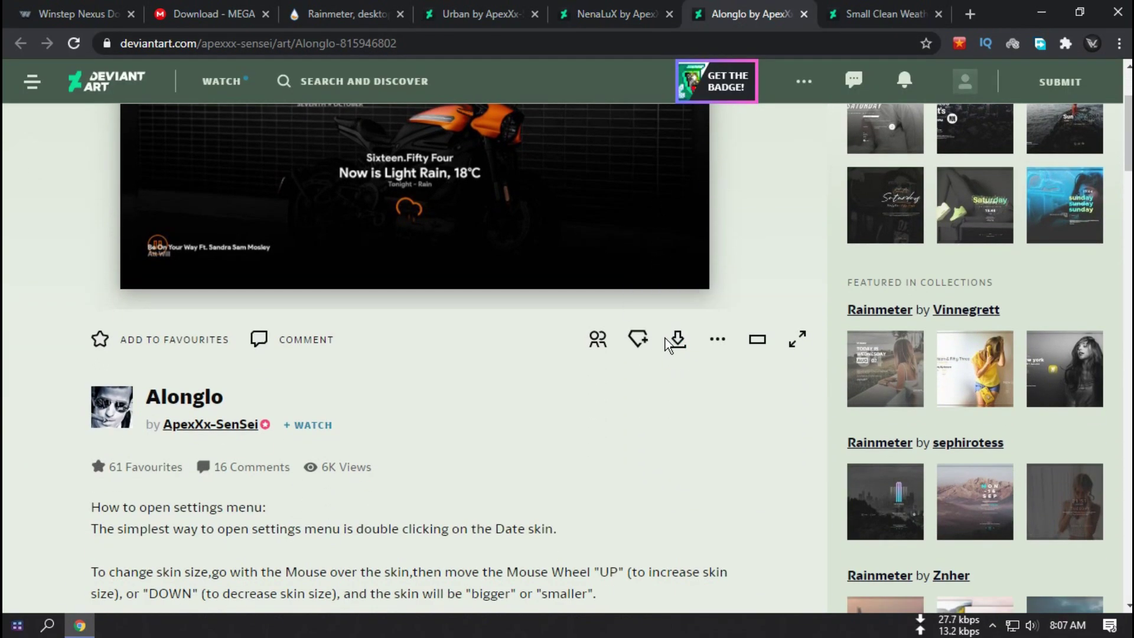
left_click(853, 11)
scroll(703, 272, "down", 3)
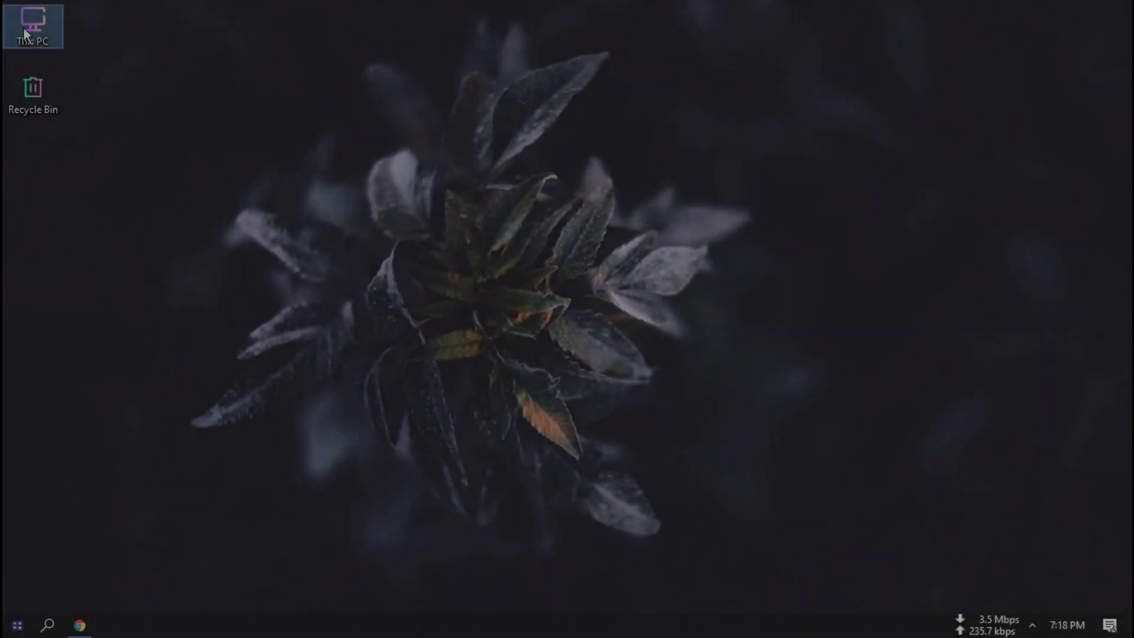
Step: Run NexusSetup.exe from the nexus archive in the Downloads folder and close the archive window
double_click(23, 27)
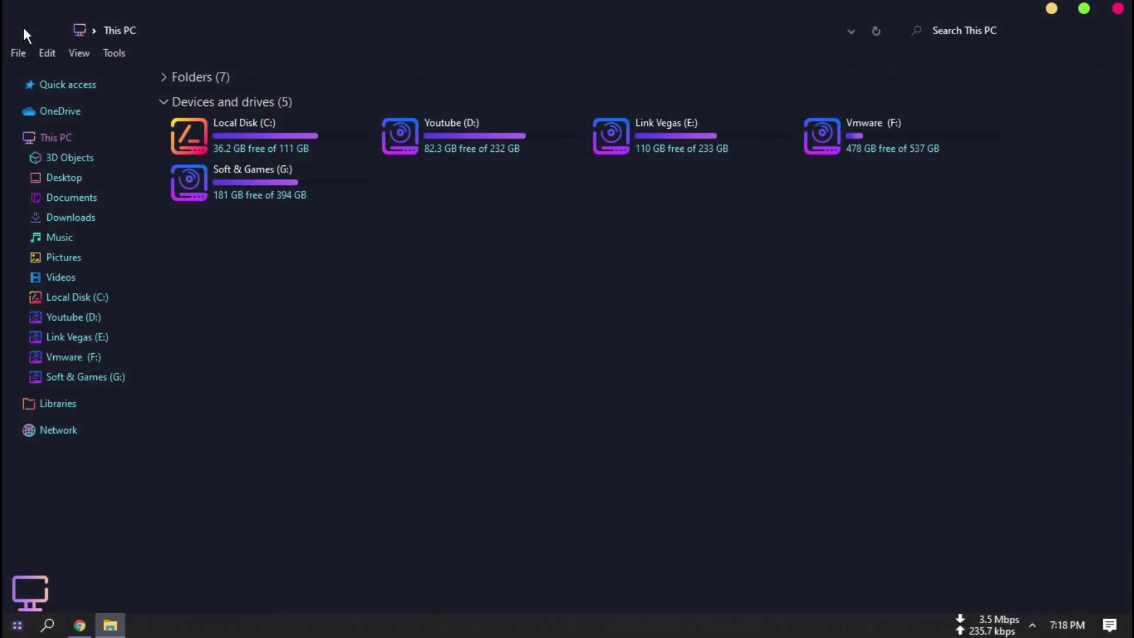
left_click(48, 224)
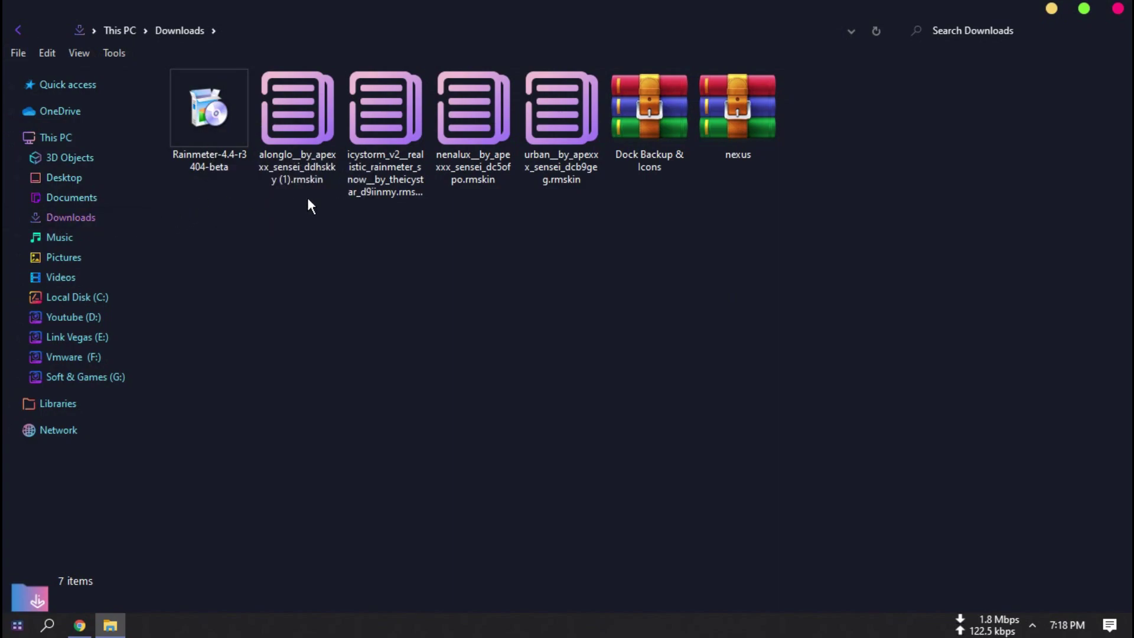
double_click(737, 137)
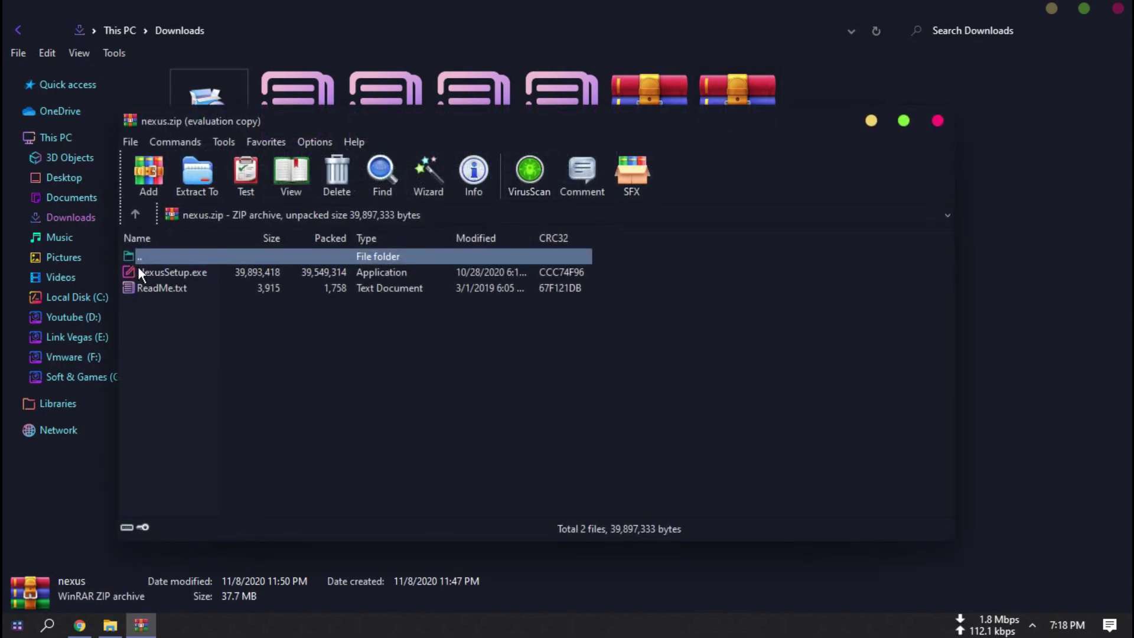
double_click(130, 274)
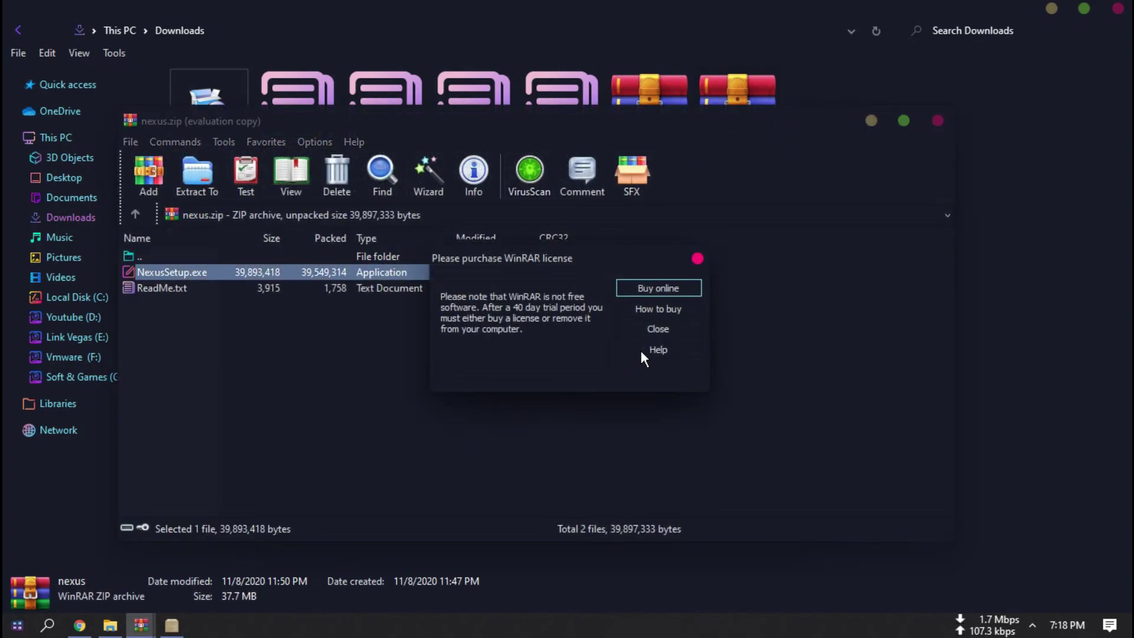
left_click(662, 333)
left_click(945, 118)
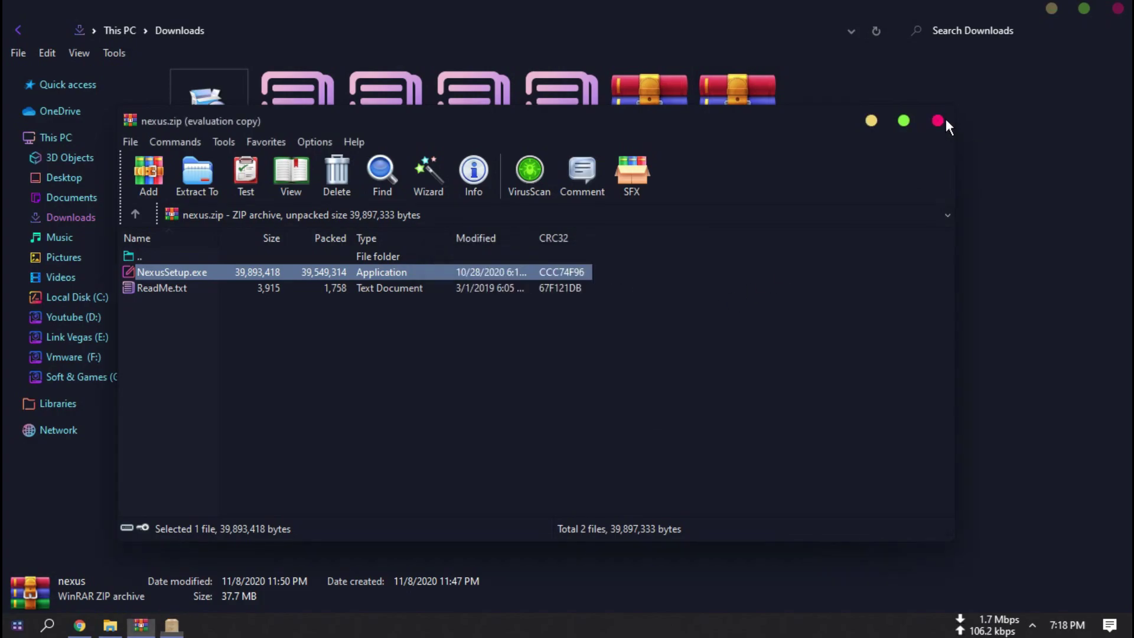
left_click(946, 119)
Step: Install Nexus 20.10 with the license agreement accepted and the default settings, finishing setup with Launch Nexus enabled
left_click(583, 363)
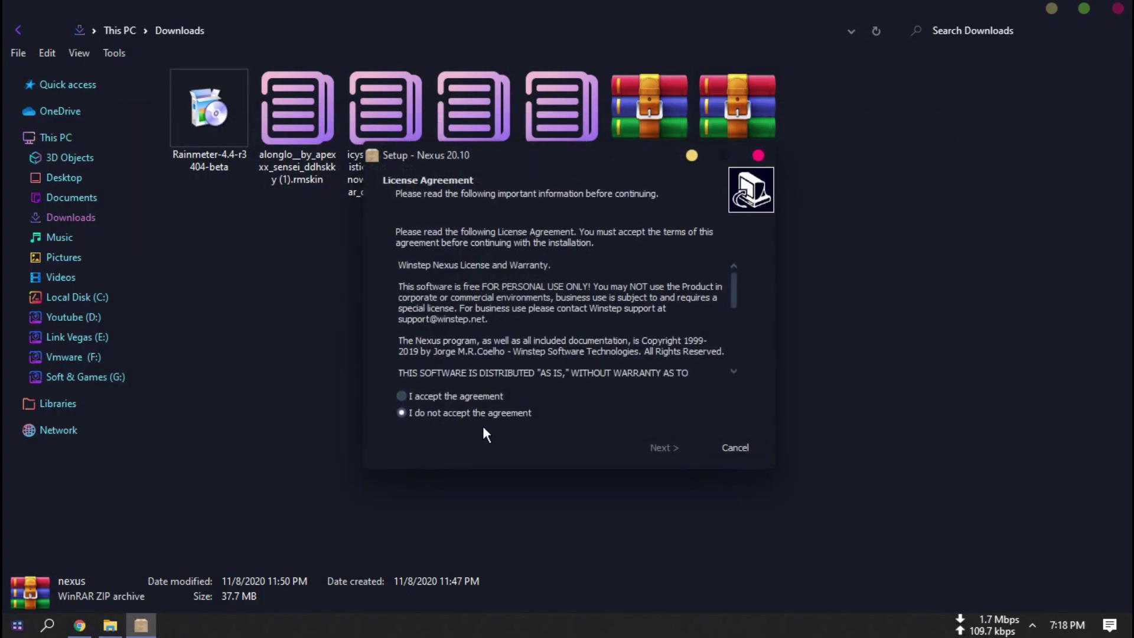
left_click(406, 394)
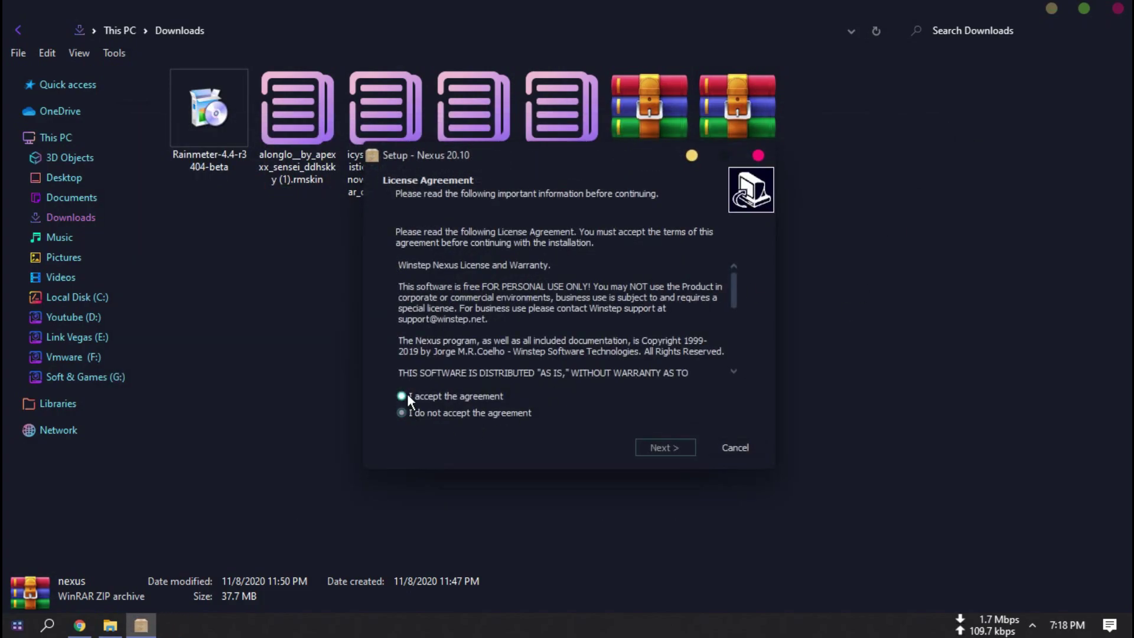
left_click(684, 448)
left_click(684, 447)
left_click(685, 448)
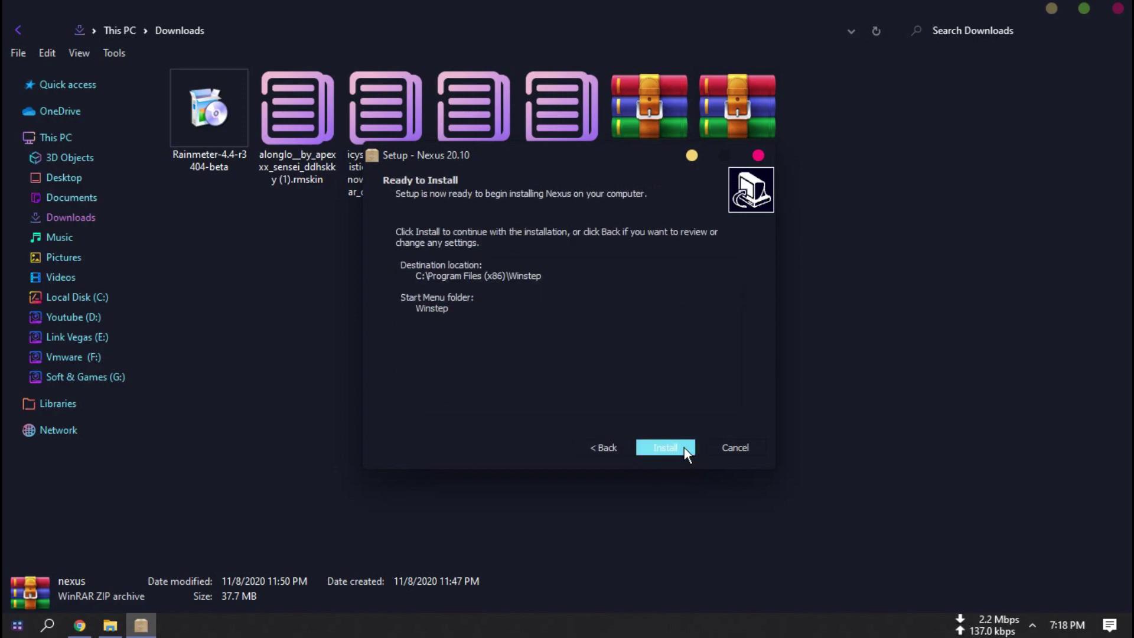
left_click(684, 448)
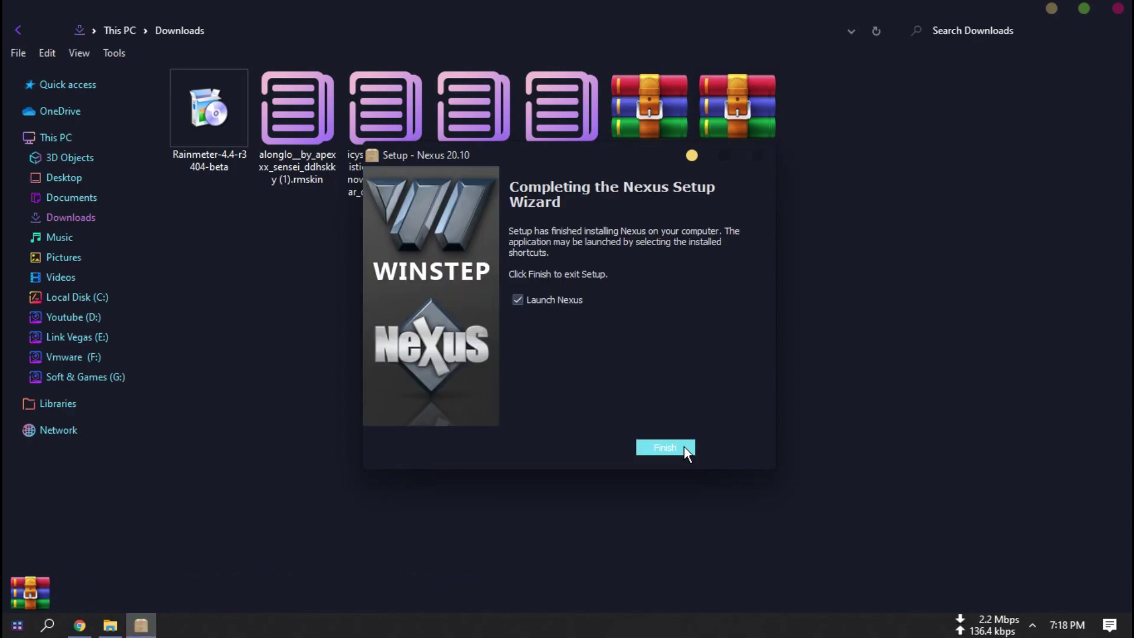
left_click(650, 449)
Step: Extract the Dock Backup & Icons archive into a folder of the same name in Downloads
right_click(661, 126)
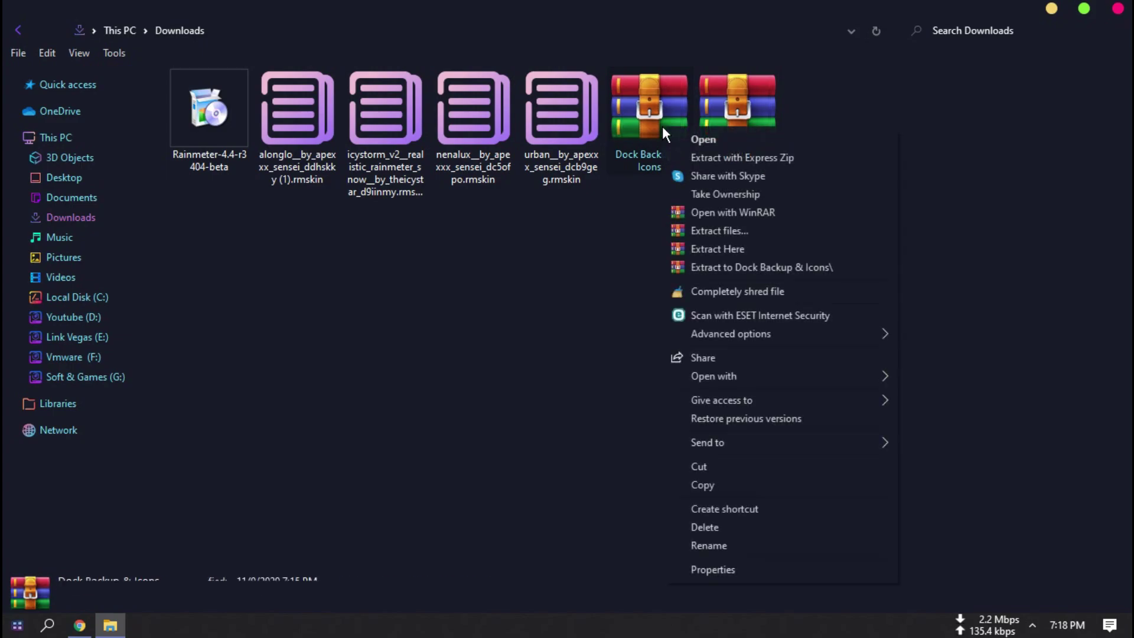
left_click(698, 229)
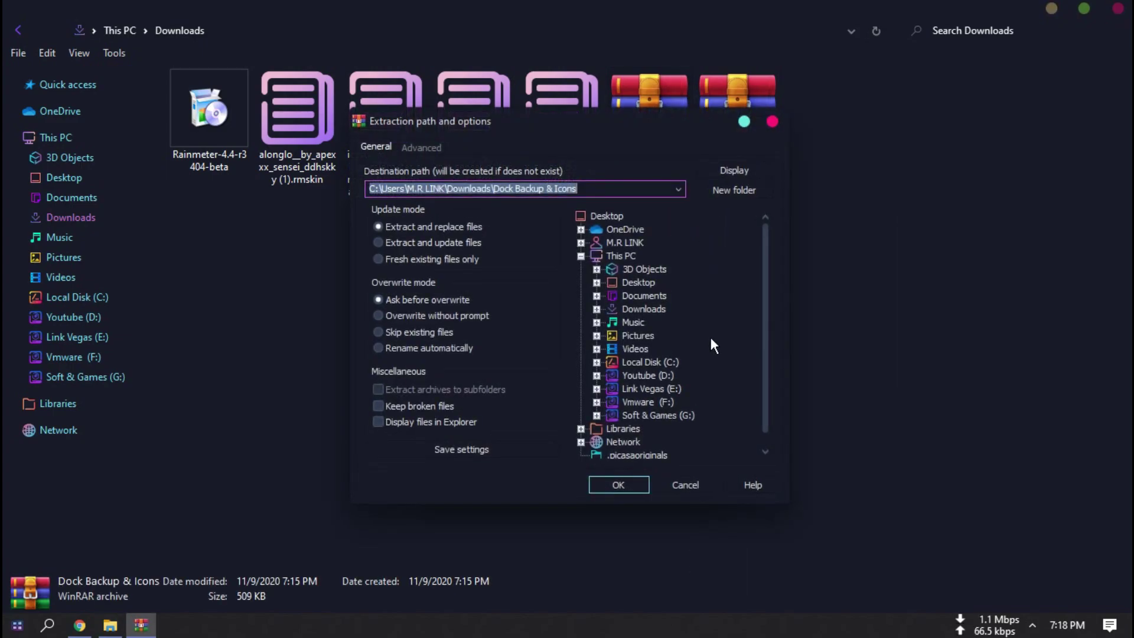
left_click(630, 482)
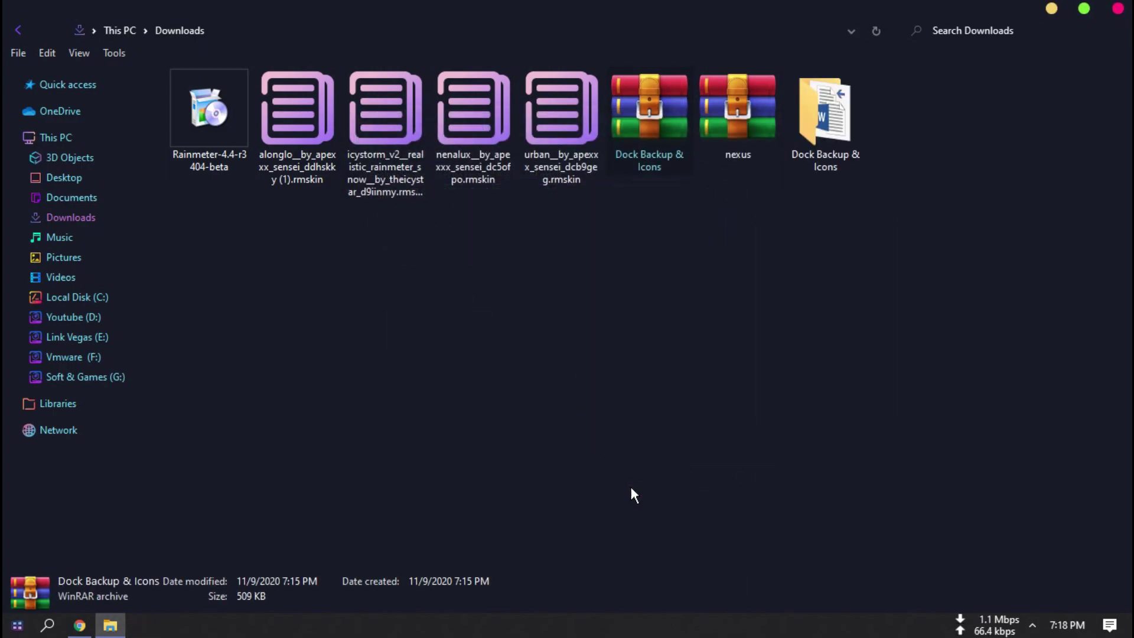
Step: Move the White Dock Icons folder from the extracted Dock Backup & Icons folder to Local Disk (C:)
double_click(822, 149)
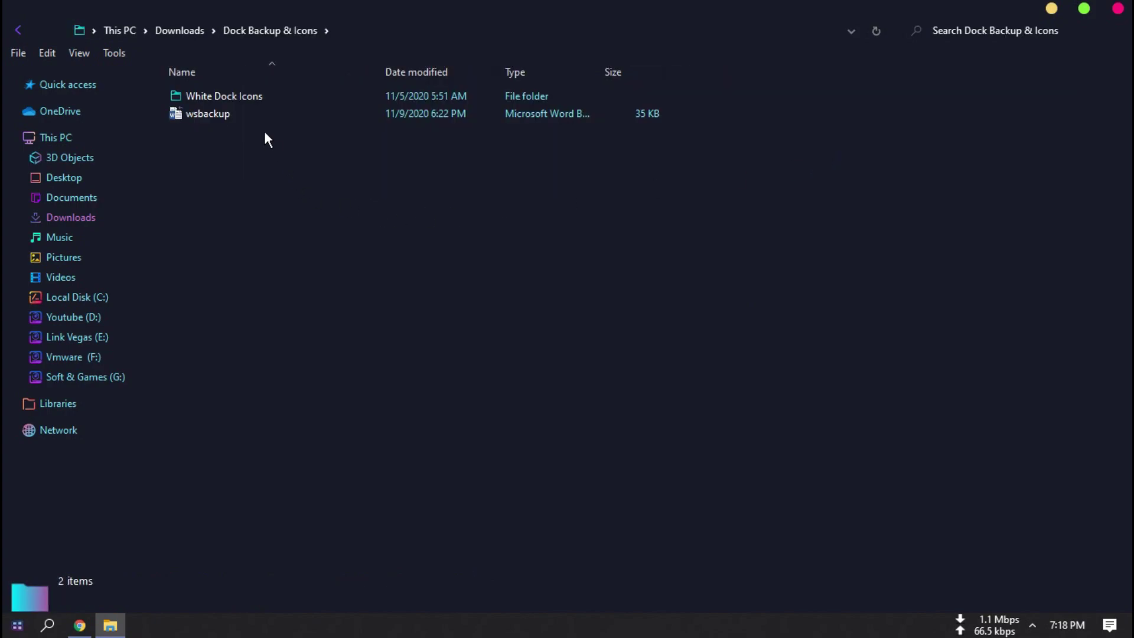
right_click(237, 94)
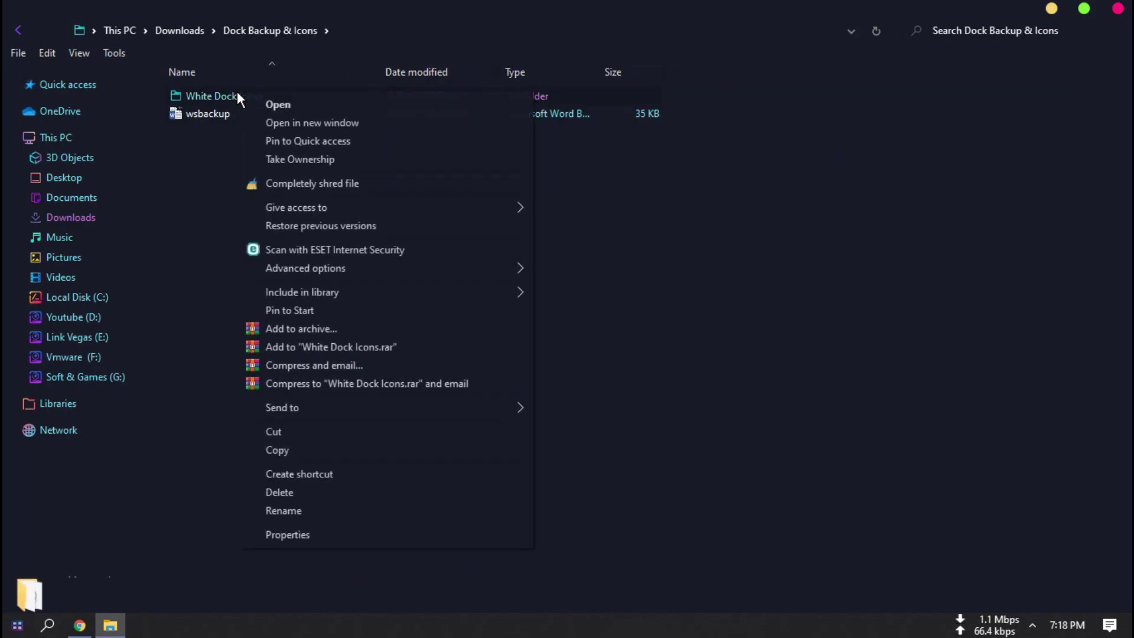
left_click(286, 432)
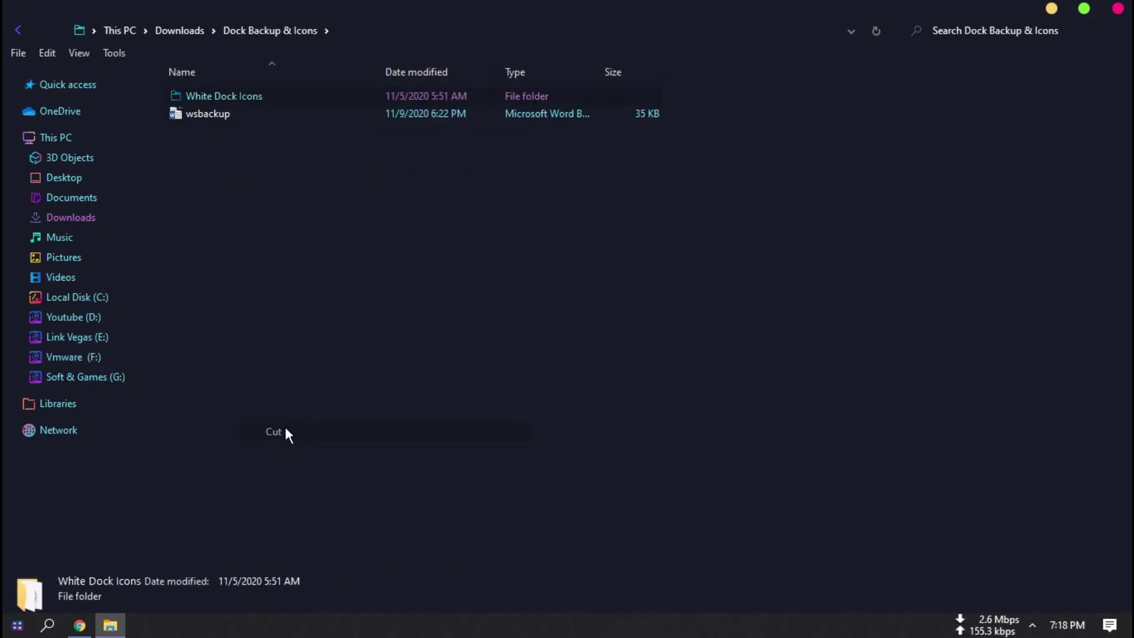
left_click(86, 302)
right_click(582, 254)
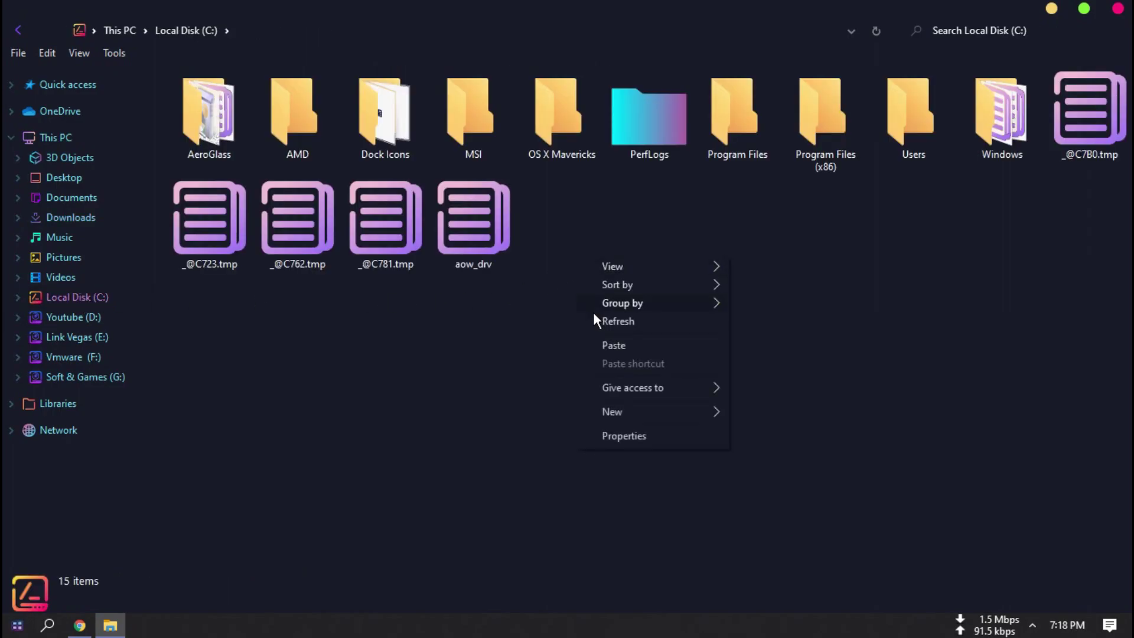
left_click(608, 346)
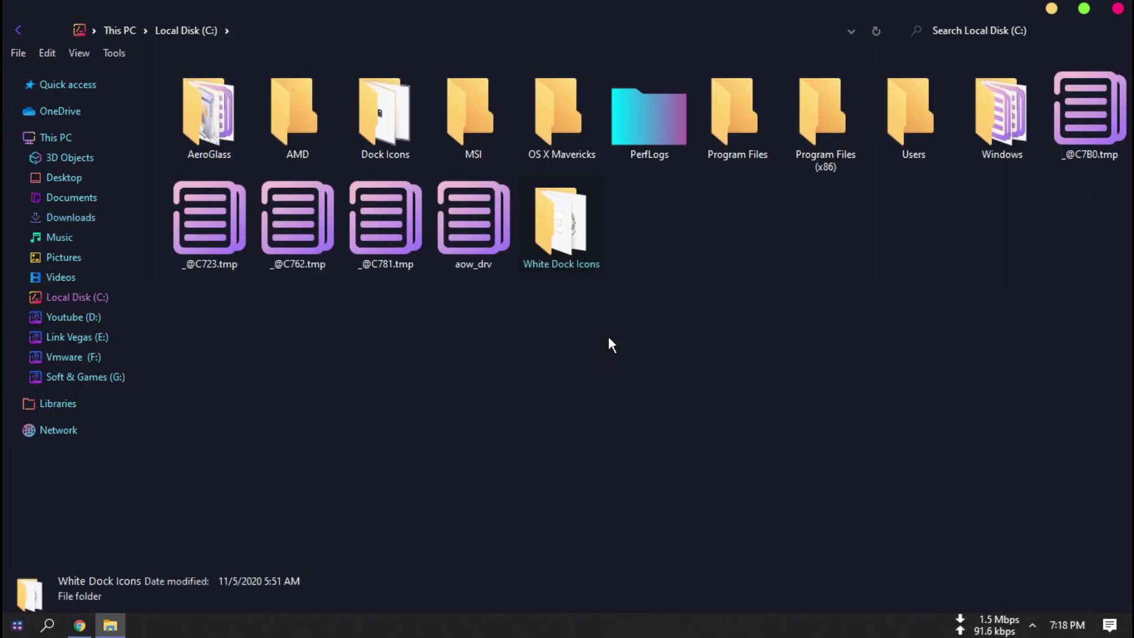
Step: Return to Downloads, minimize the file browser window, and launch Nexus from its desktop shortcut
left_click(16, 32)
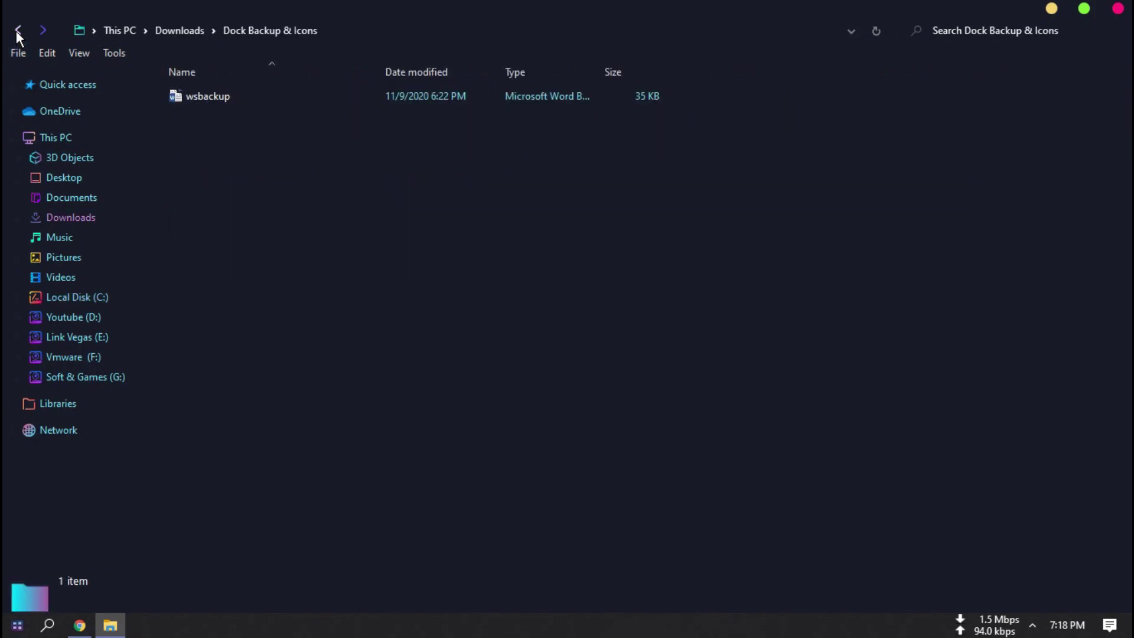
left_click(17, 30)
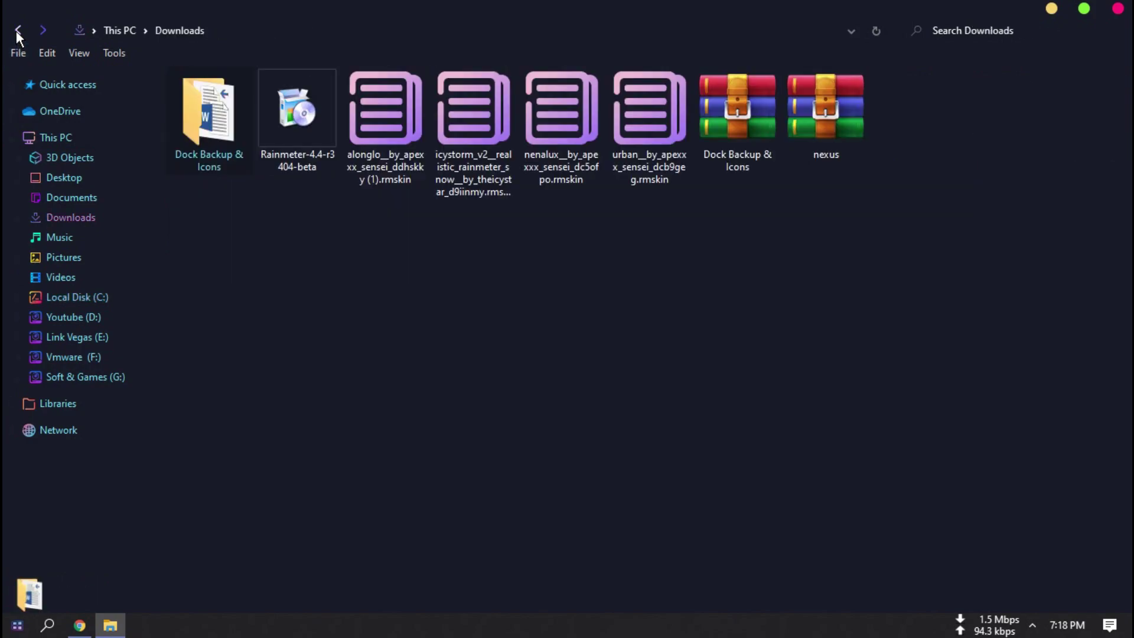
left_click(1050, 11)
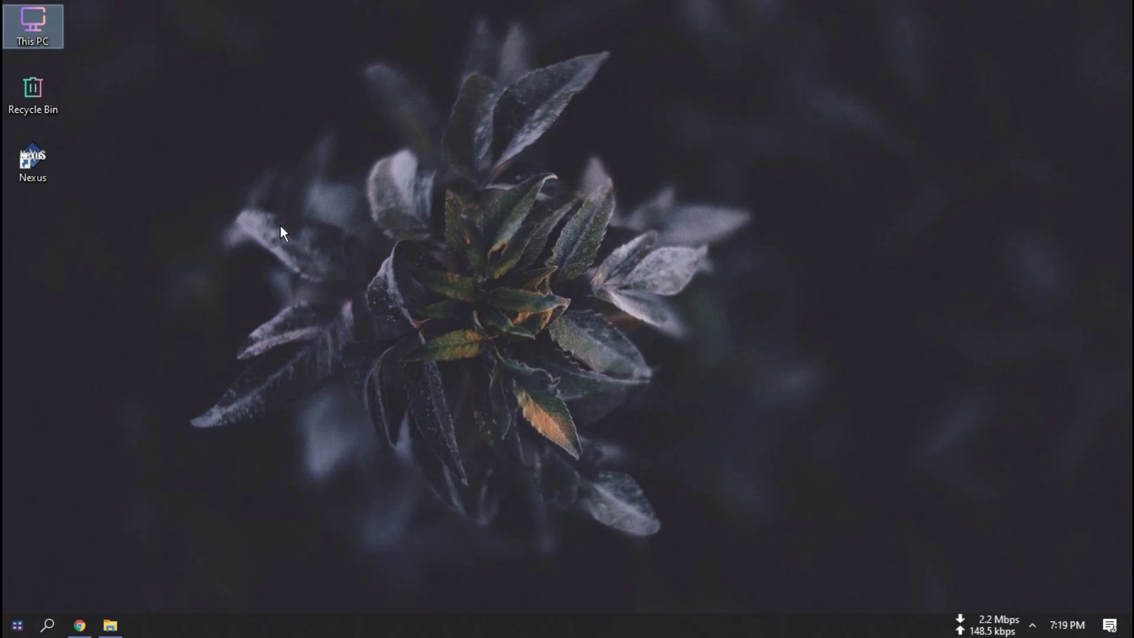
left_click(46, 158)
double_click(45, 157)
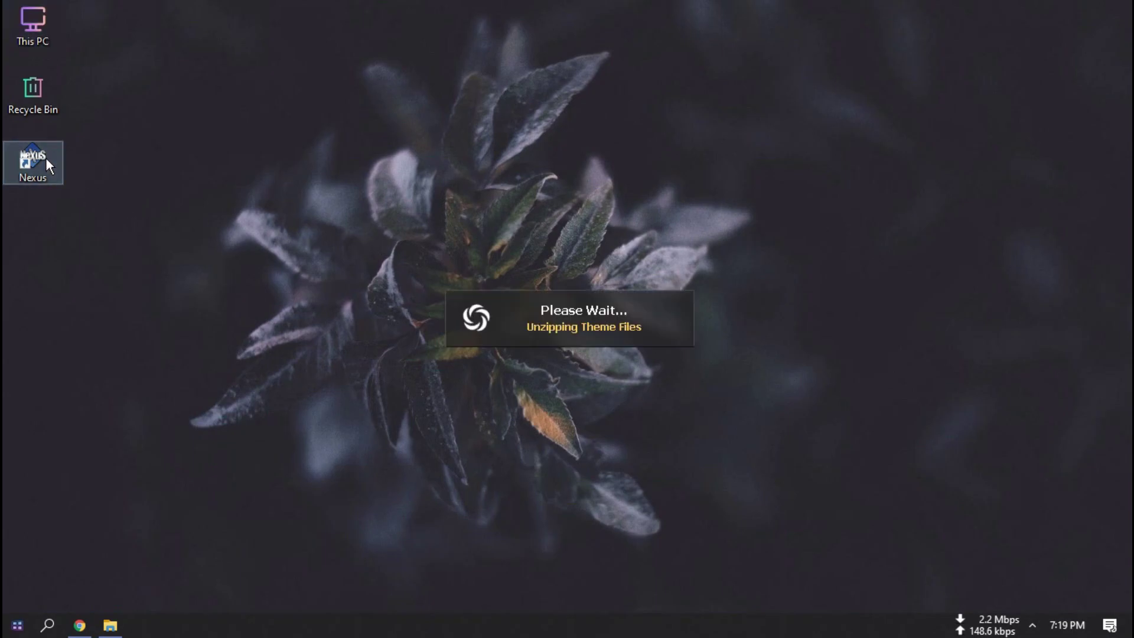
Step: Restore the Nexus configuration from the wsbackup file in the Downloads folder's Dock Backup & Icons subfolder
left_click(261, 64)
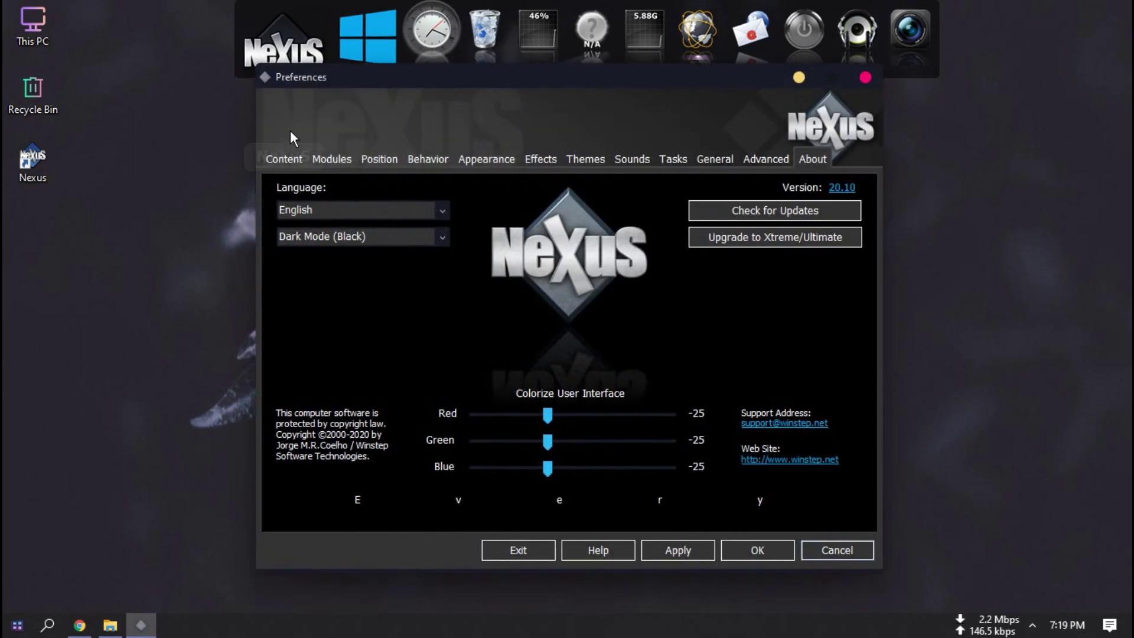
left_click(765, 167)
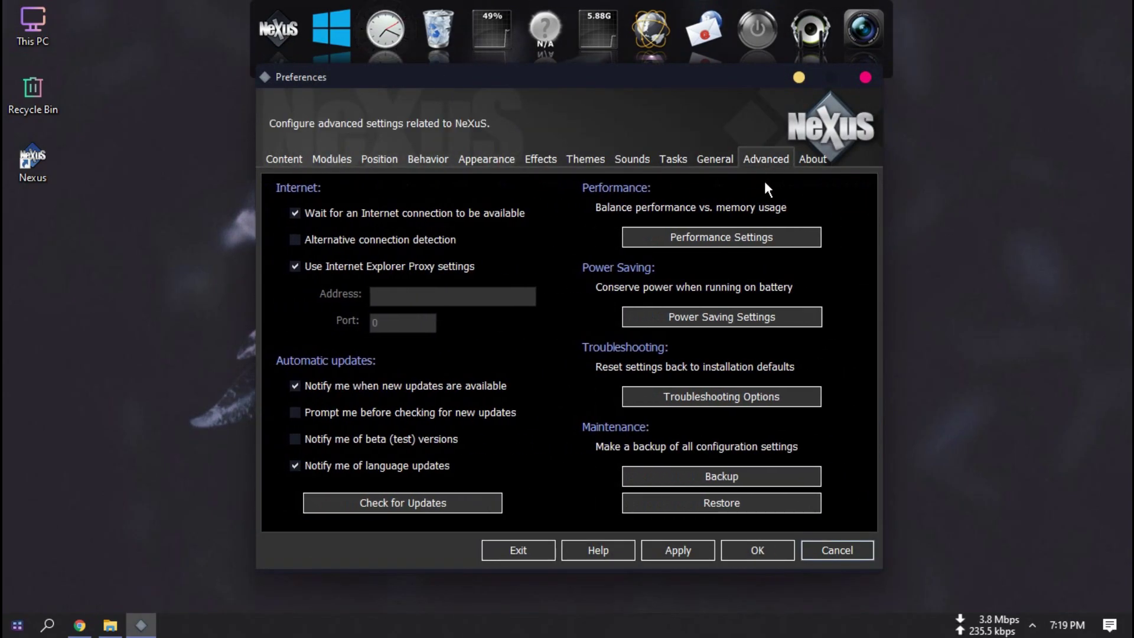
left_click(734, 501)
left_click(317, 236)
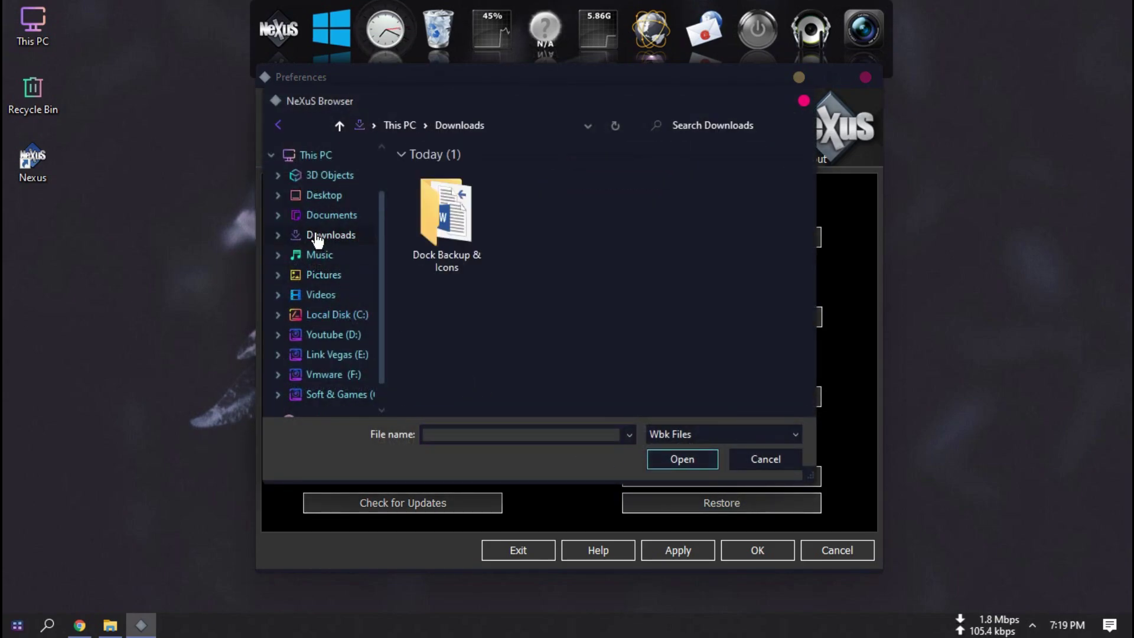
double_click(459, 239)
double_click(418, 174)
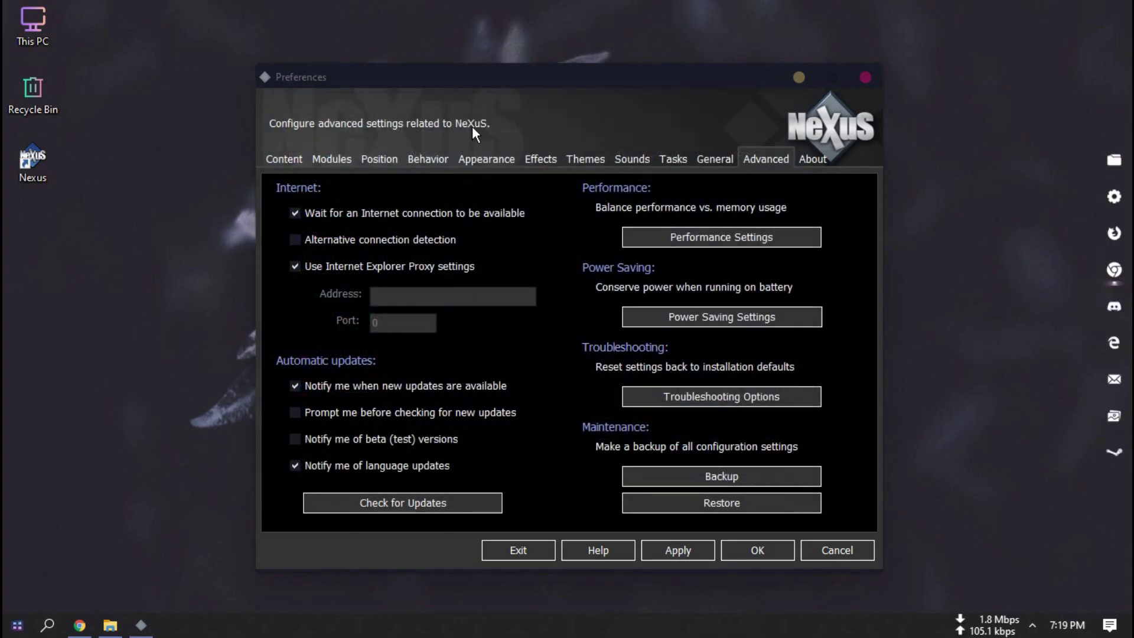
Step: Apply the restored Nexus preferences and close the Preferences window
left_click_drag(499, 83, 456, 70)
left_click(634, 532)
left_click(714, 532)
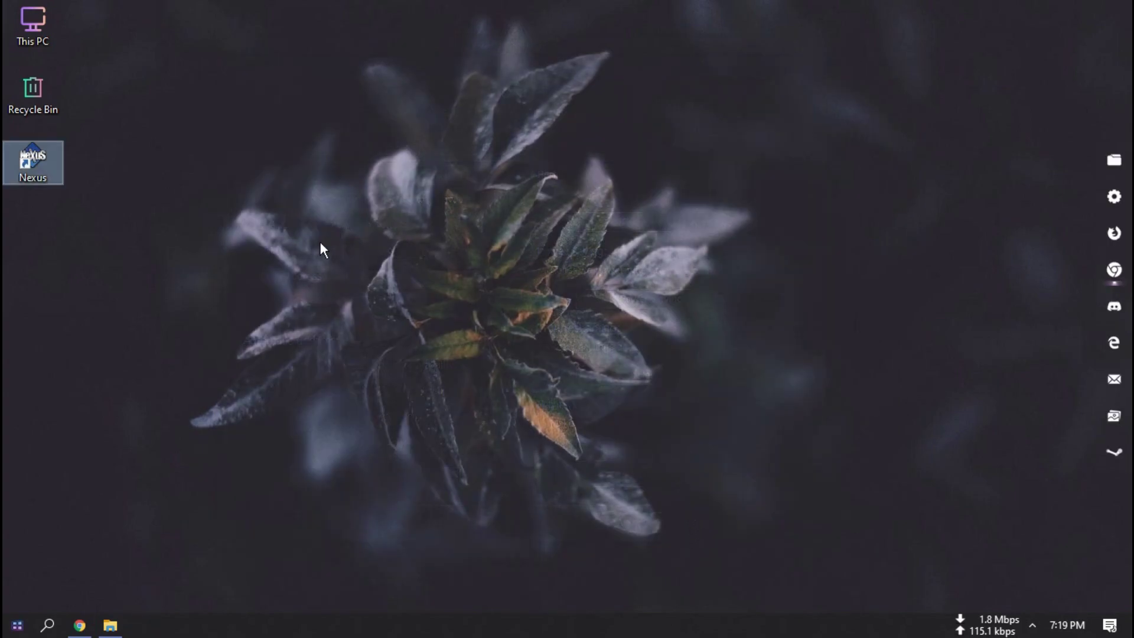
Step: Browse to the White Dock Icons folder on Local Disk (C:) and shrink its window so the dock is visible beside it
double_click(33, 27)
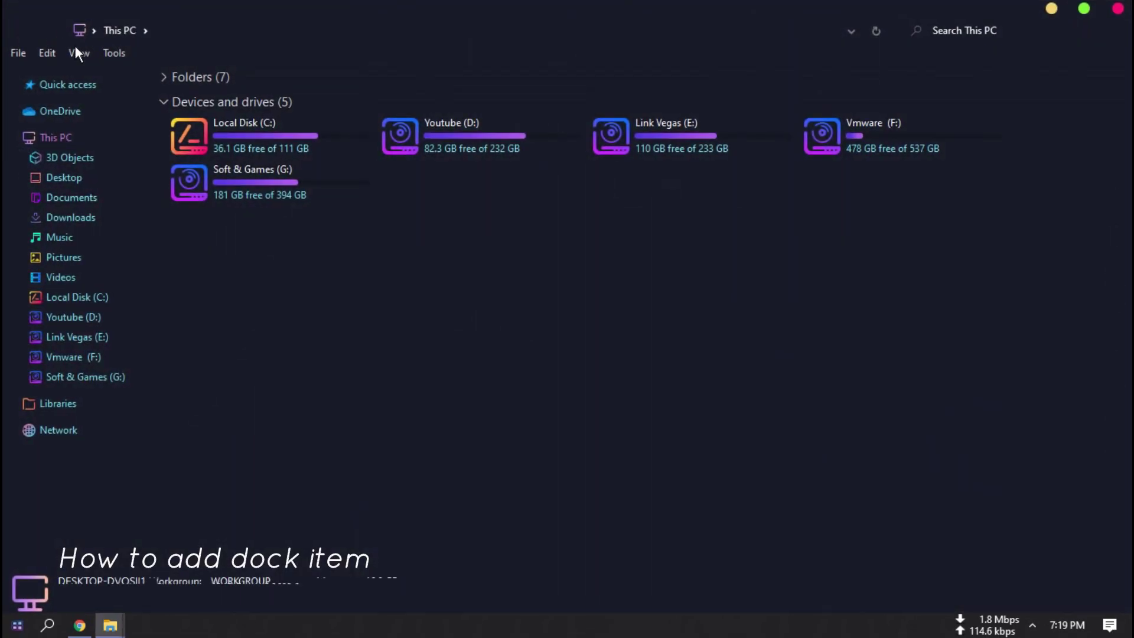
double_click(227, 136)
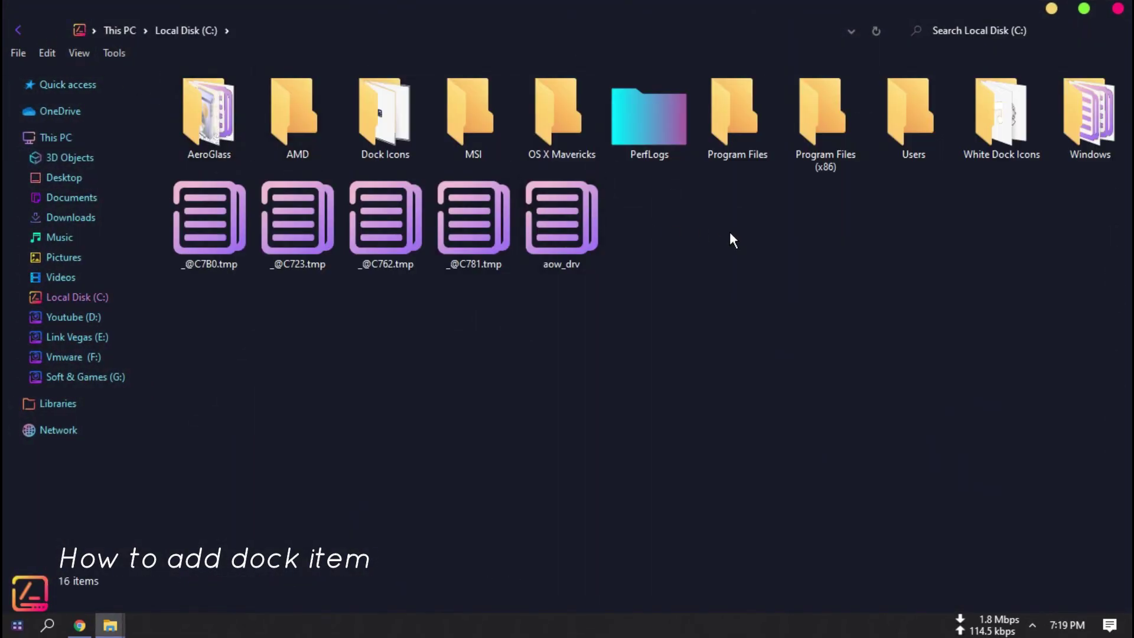
double_click(970, 136)
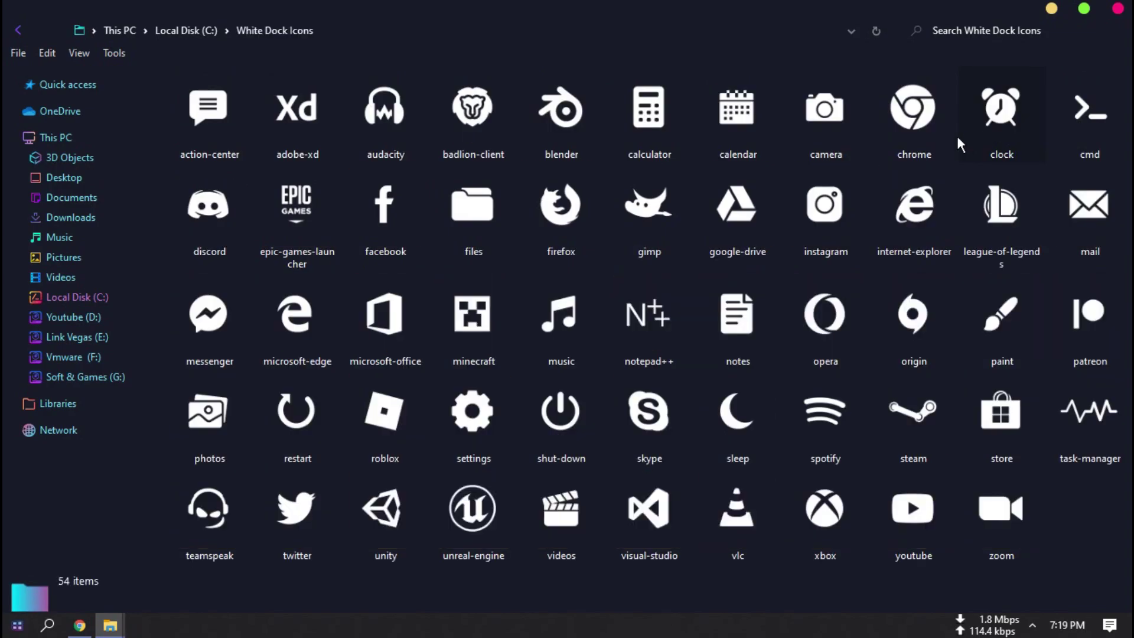
left_click_drag(746, 8, 677, 40)
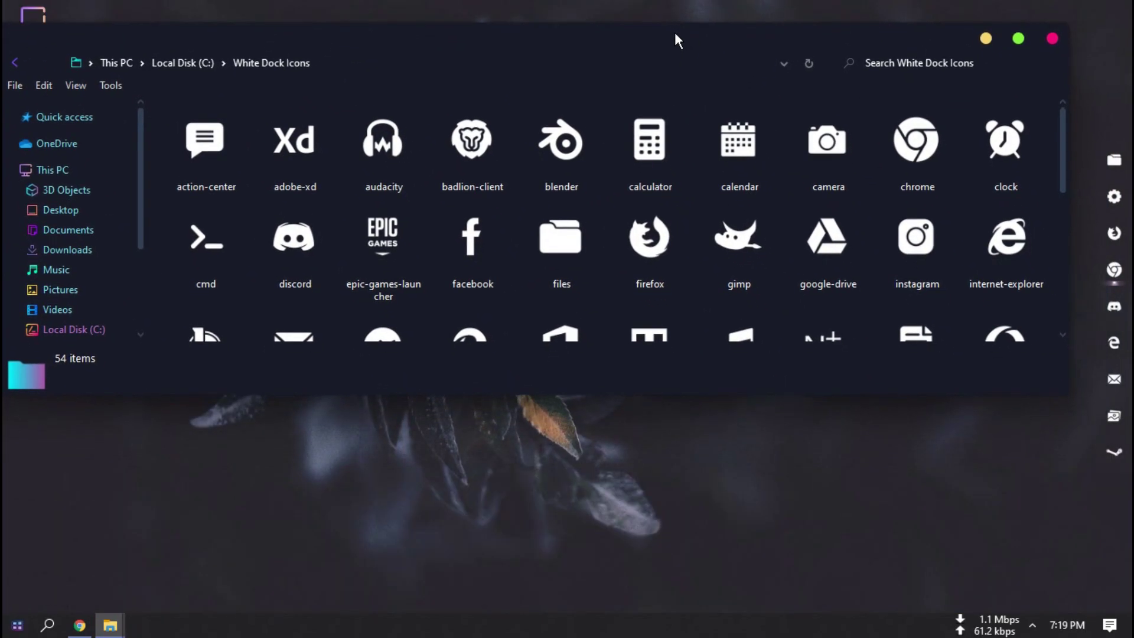
scroll(697, 169, "down", 1)
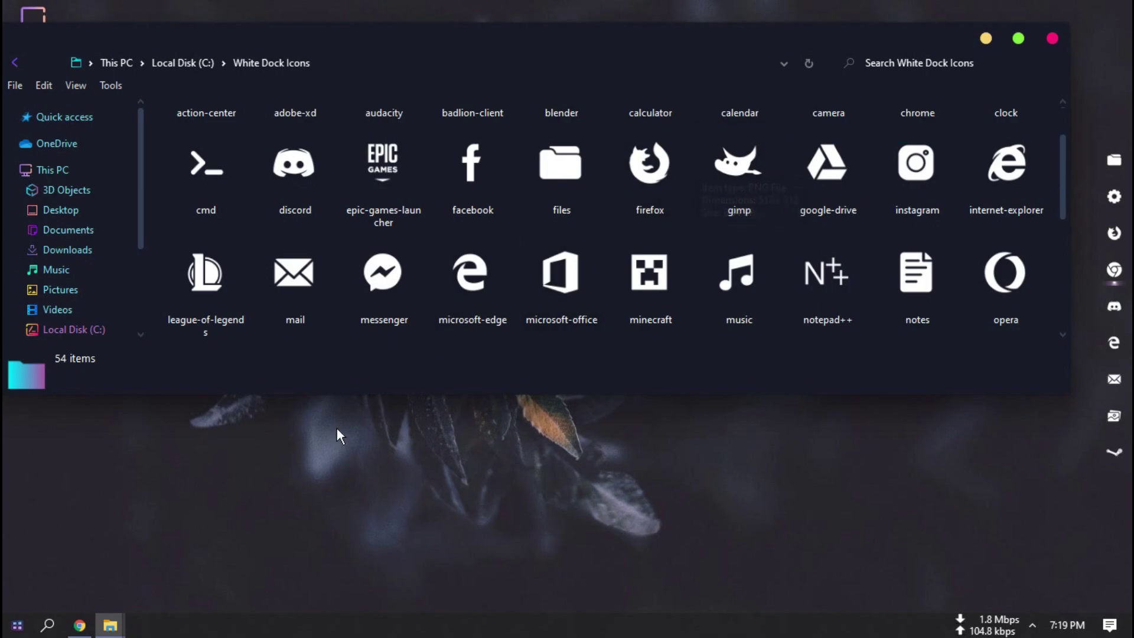
Step: Add Groove Music to the dock from the Start app list, assign it the white music icon, and close the icons folder
left_click(17, 625)
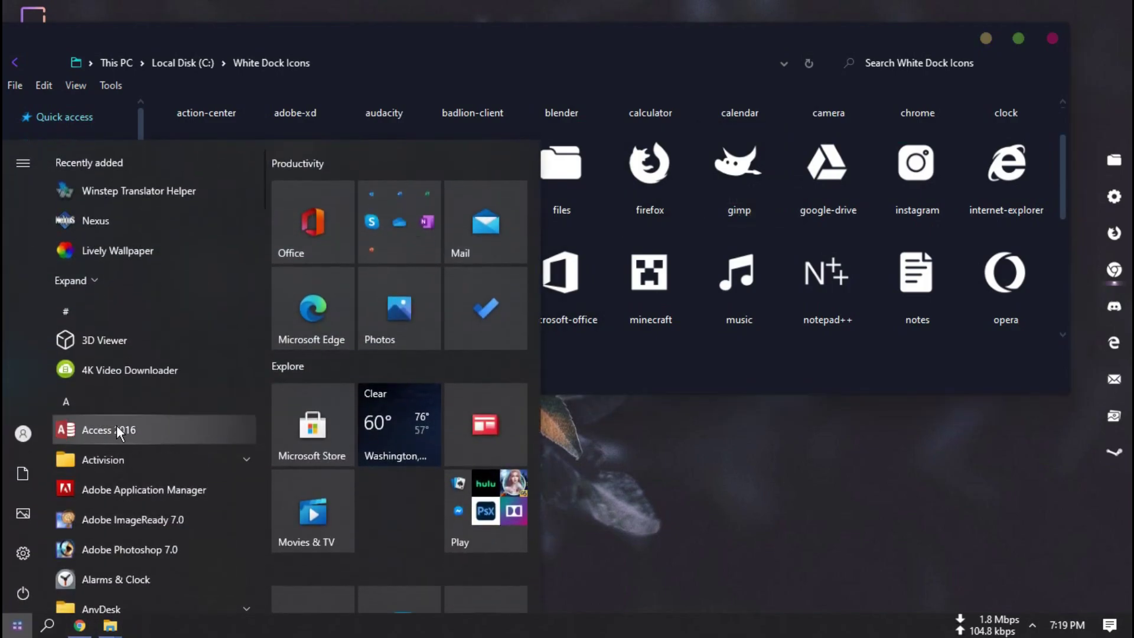
left_click(111, 401)
left_click(126, 311)
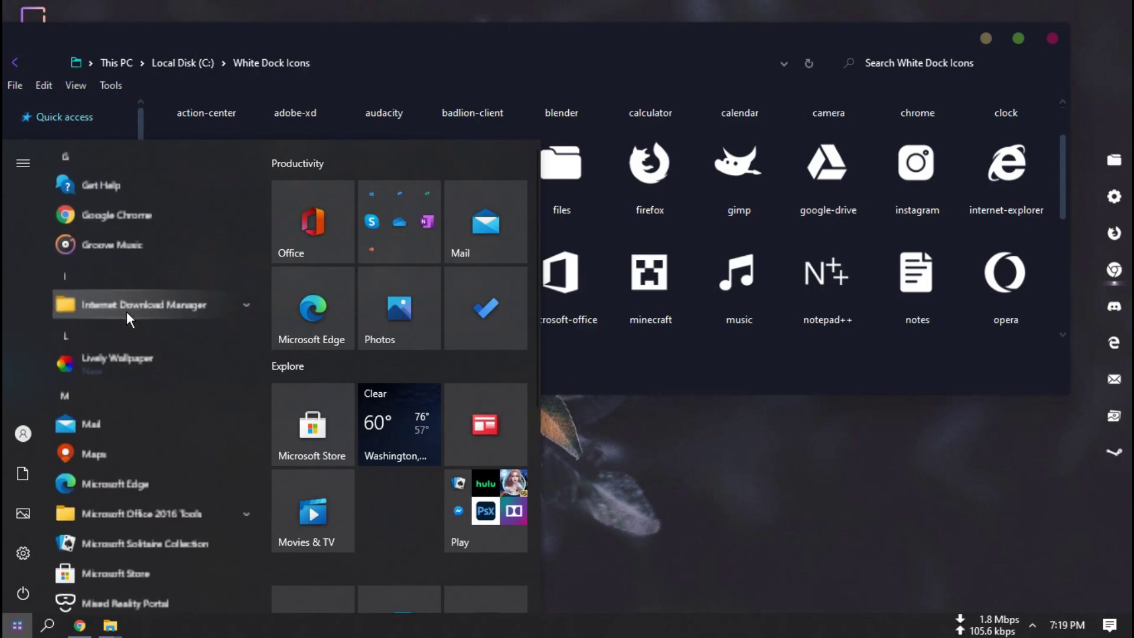
left_click_drag(101, 244, 1121, 402)
left_click_drag(741, 291, 1124, 369)
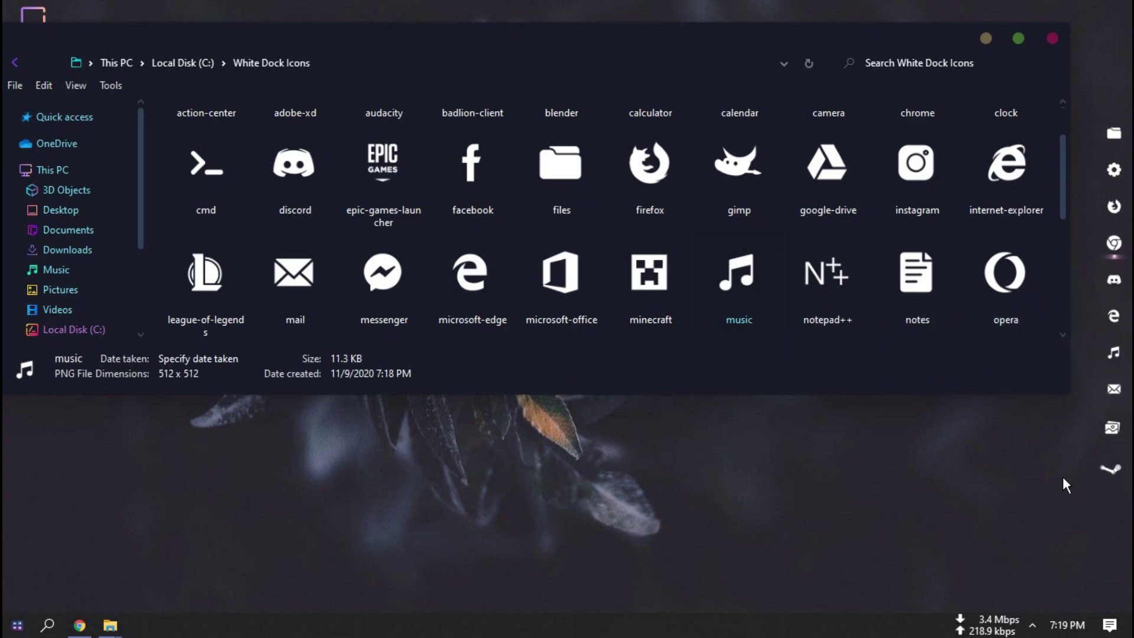
left_click(1053, 39)
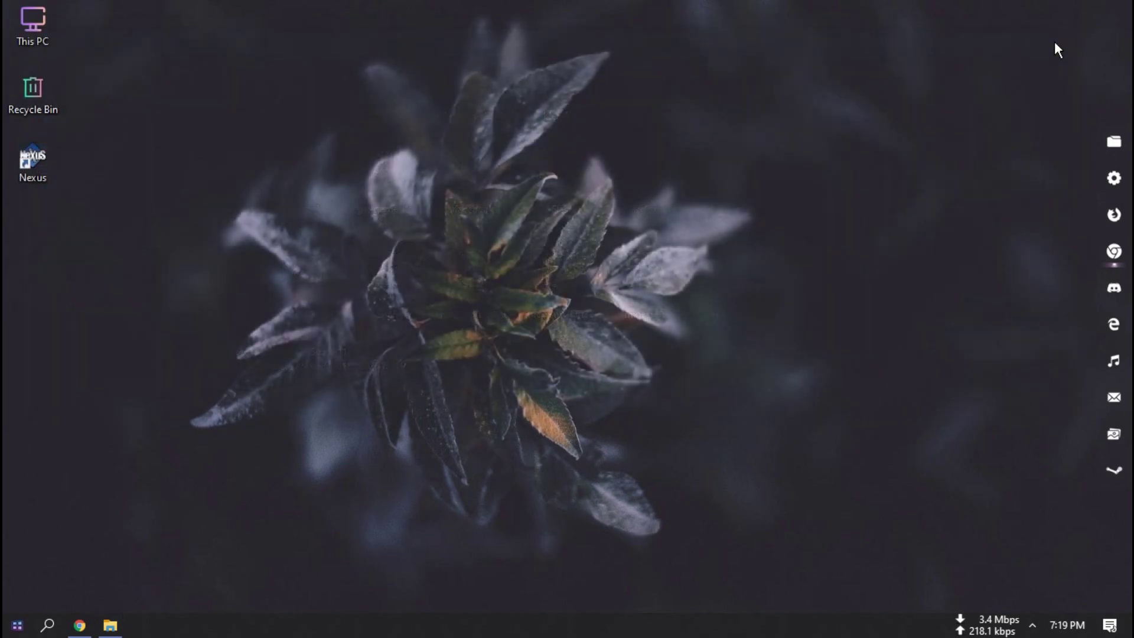
Step: Install Rainmeter from Rainmeter-4.4-r3404-beta in Downloads, using English and the standard installation, and run it on finishing
left_click(111, 626)
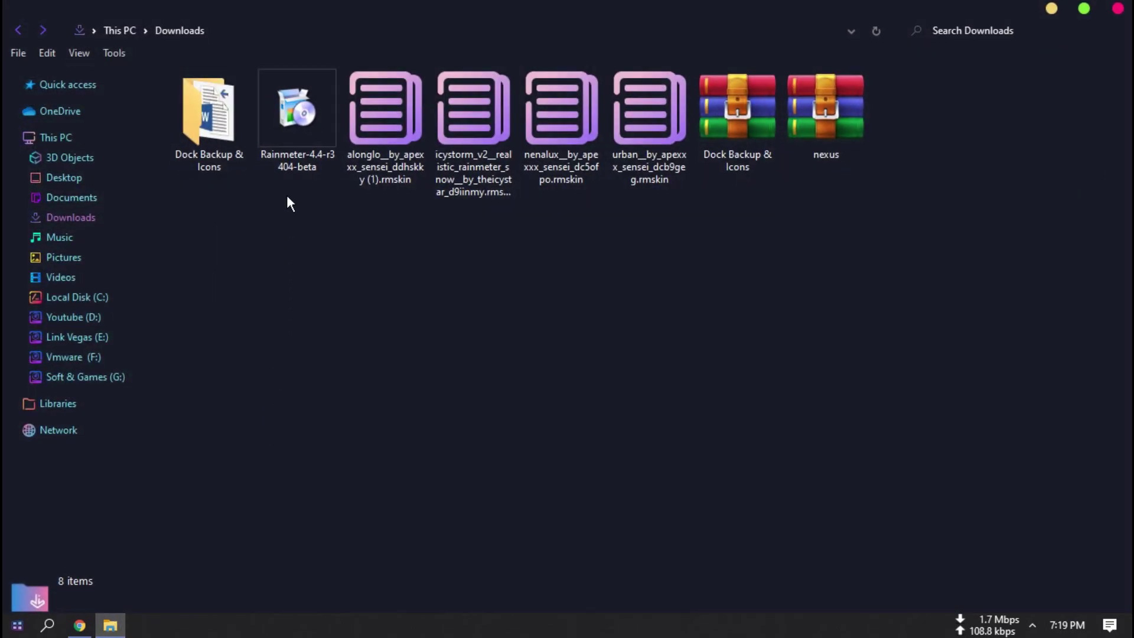
double_click(285, 151)
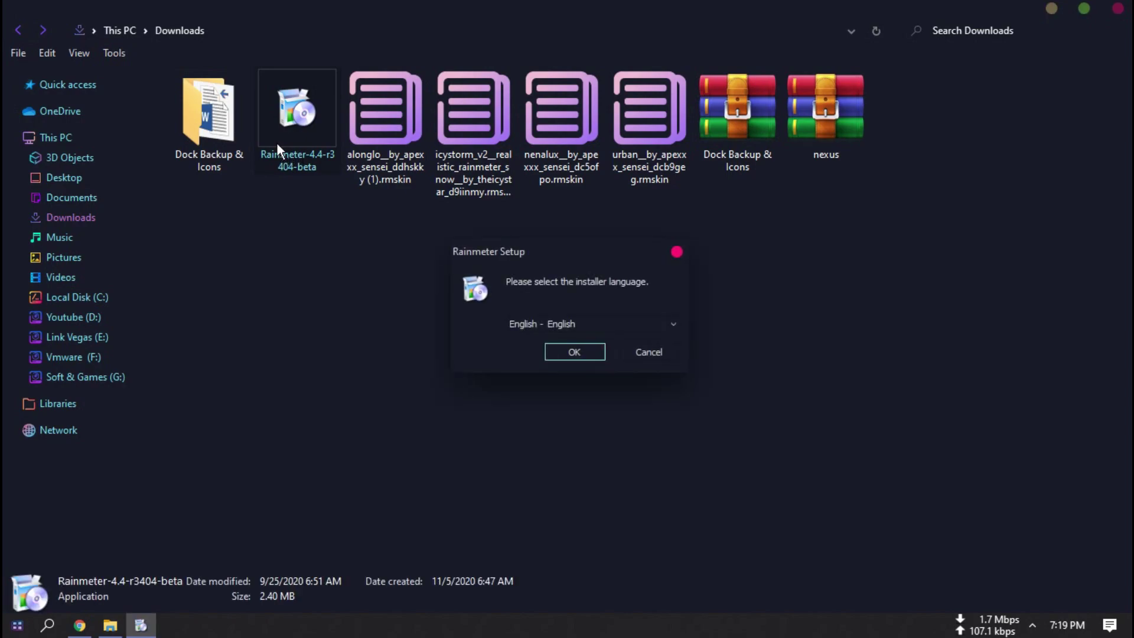
left_click(598, 352)
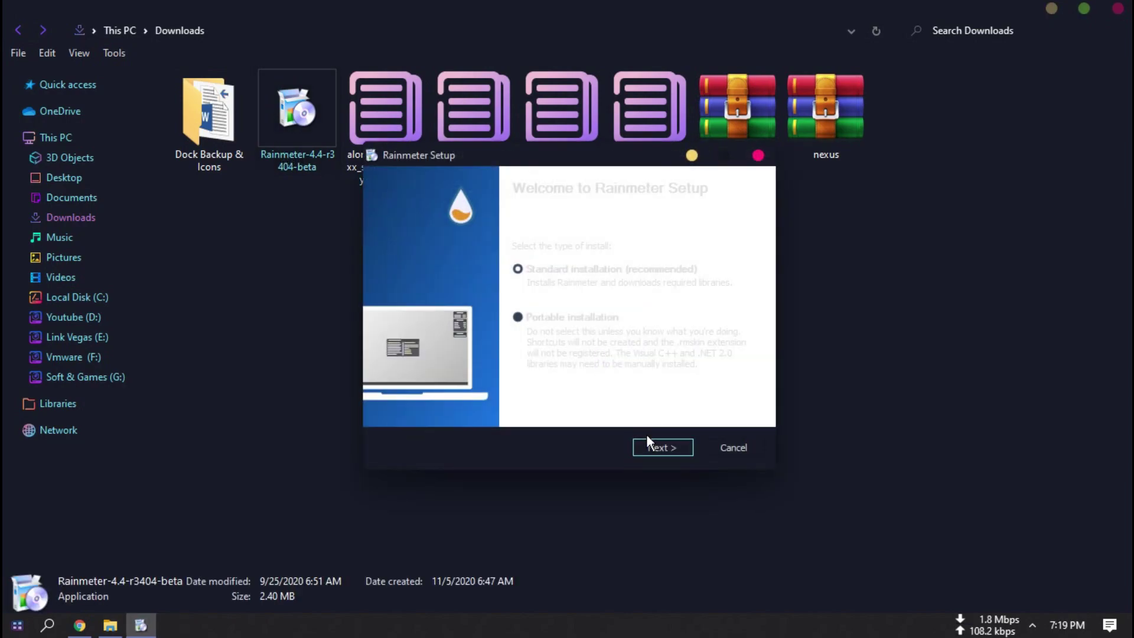
left_click(651, 447)
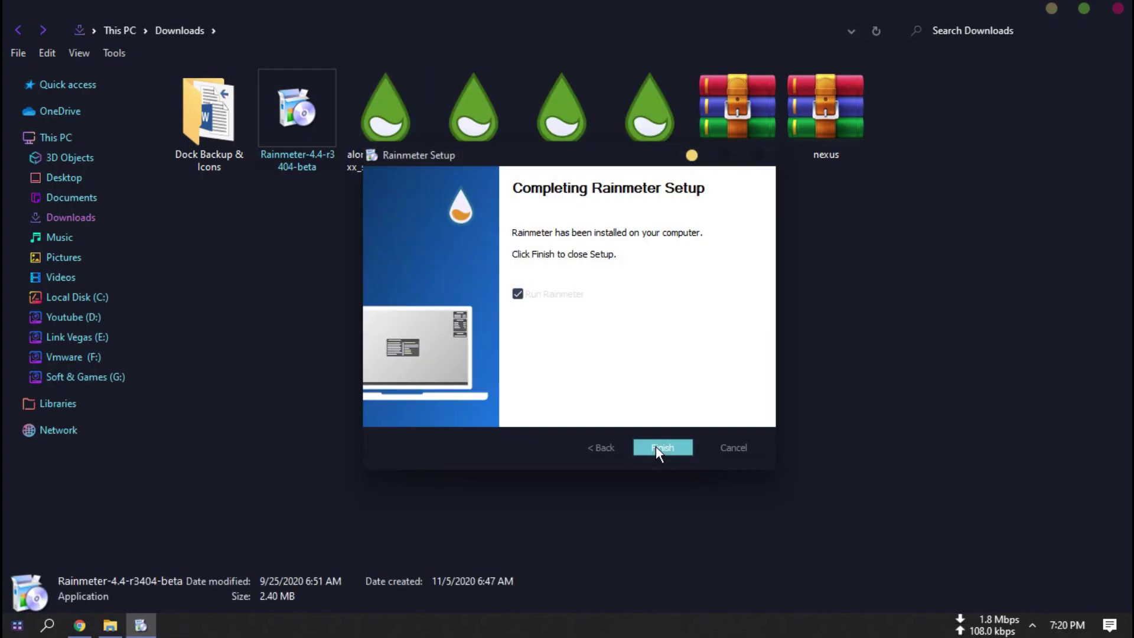
left_click(657, 447)
right_click(742, 375)
left_click(776, 555)
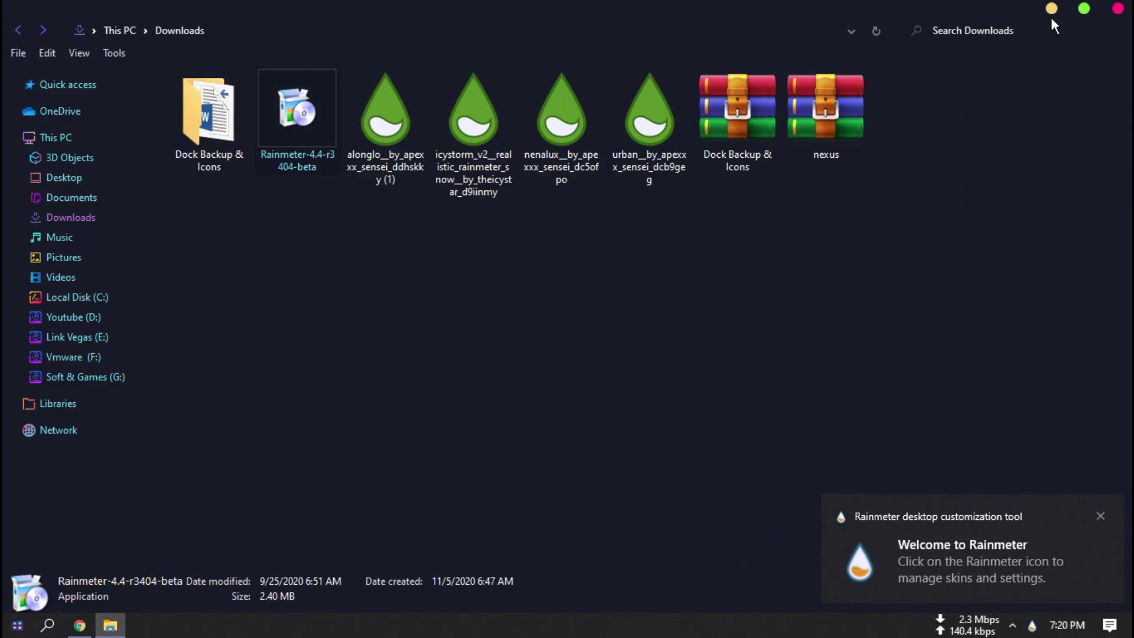
Step: Minimize the Downloads window and unload the default illustro disk, system and clock skins from the desktop
left_click(1051, 12)
right_click(1010, 183)
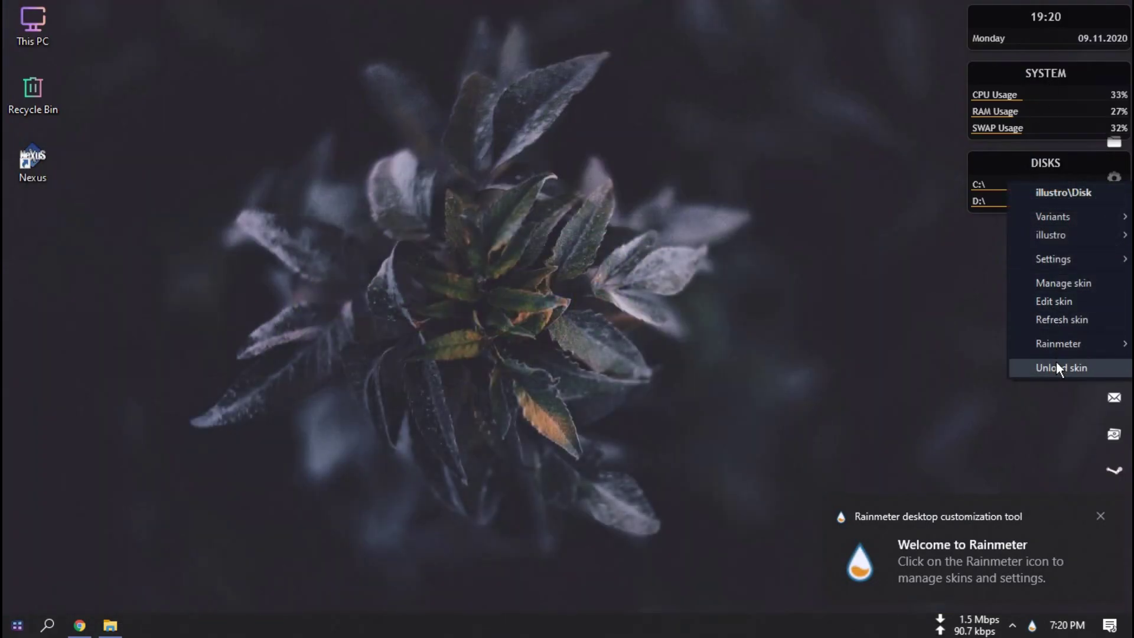
left_click(1057, 366)
right_click(1001, 122)
left_click(1044, 307)
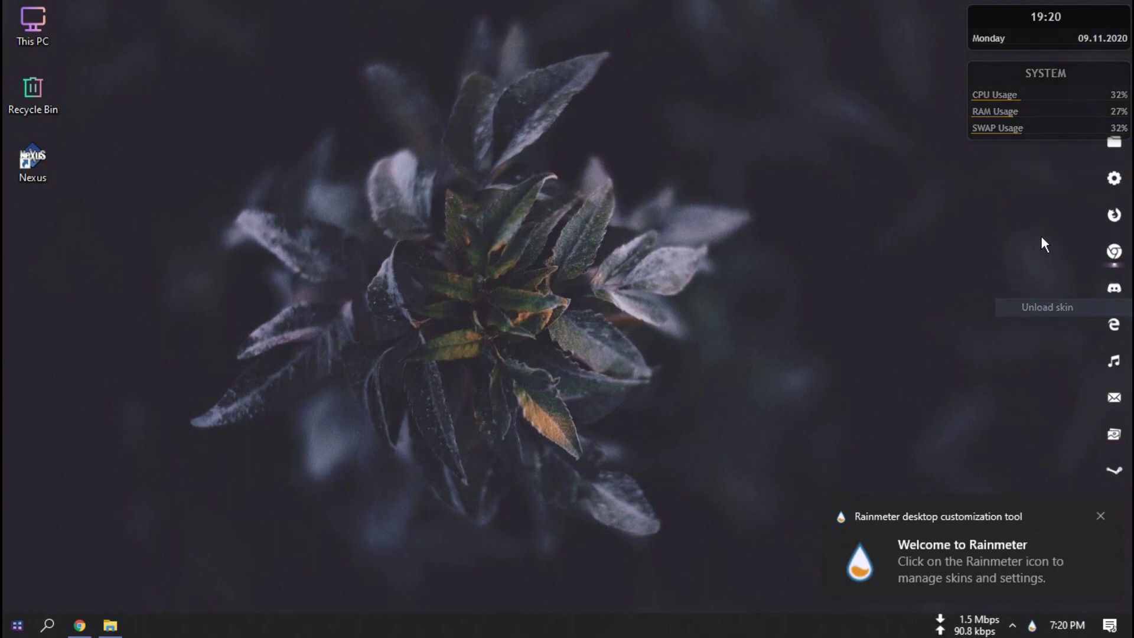
right_click(1002, 33)
left_click(1043, 215)
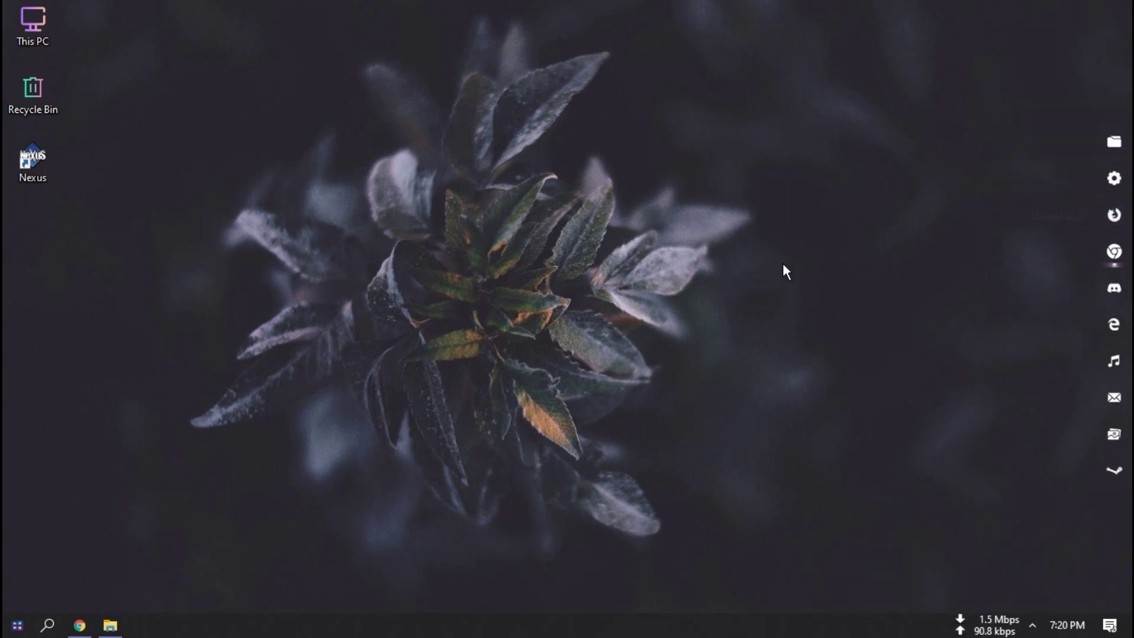
Step: Hide all desktop icons
right_click(255, 85)
mouse_move(272, 99)
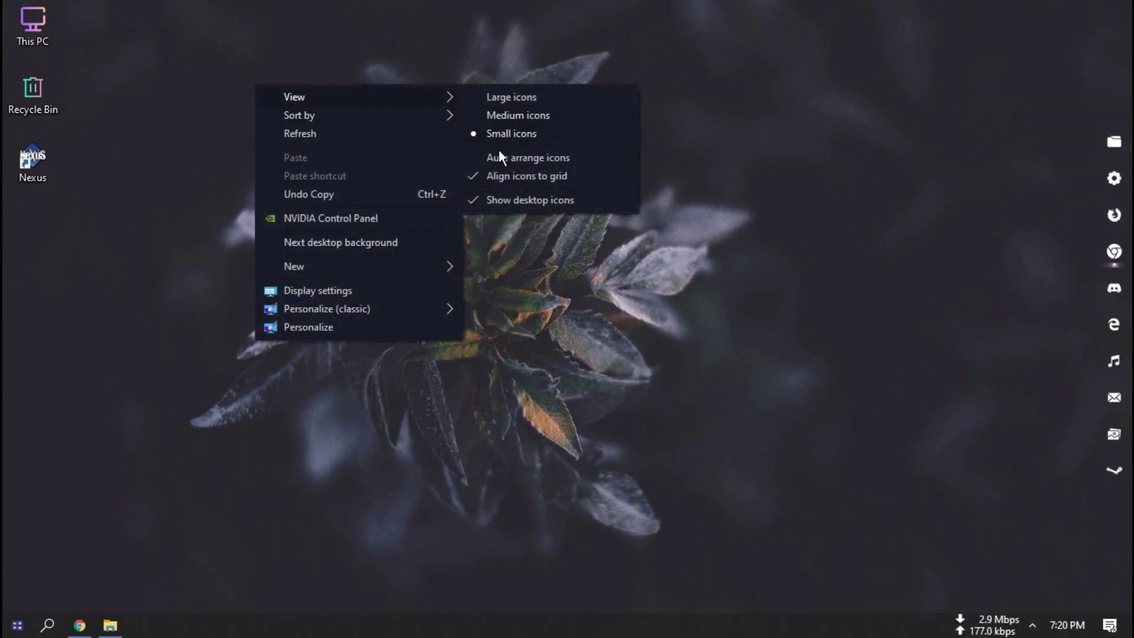
left_click(541, 203)
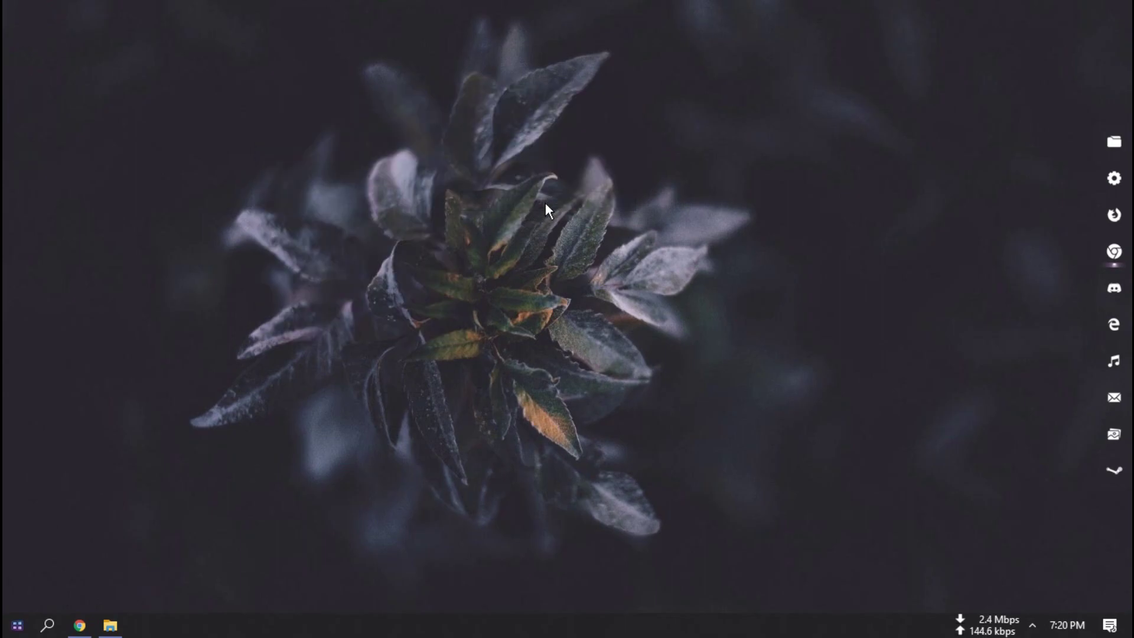
Step: Set the taskbar to hide automatically in desktop mode and close Settings
right_click(251, 633)
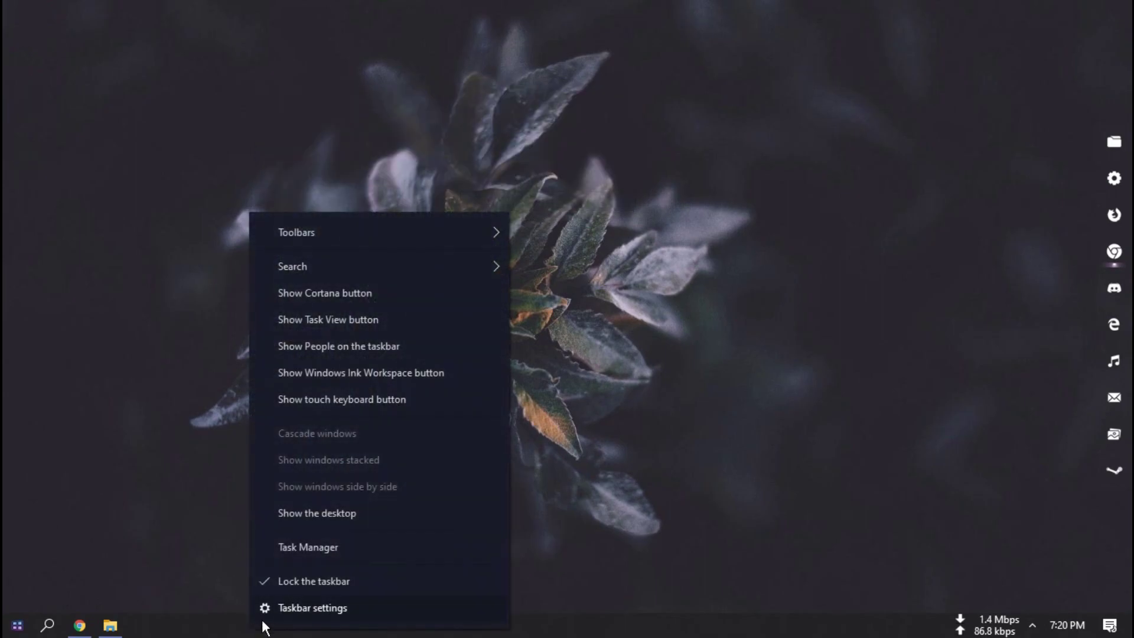
left_click(268, 612)
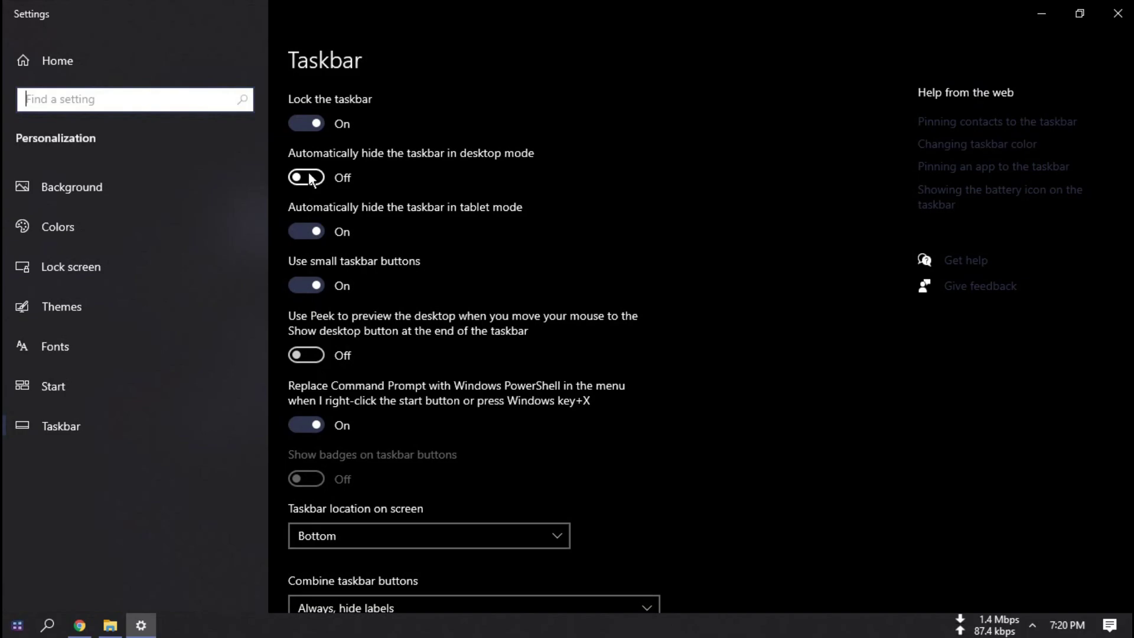
left_click(315, 176)
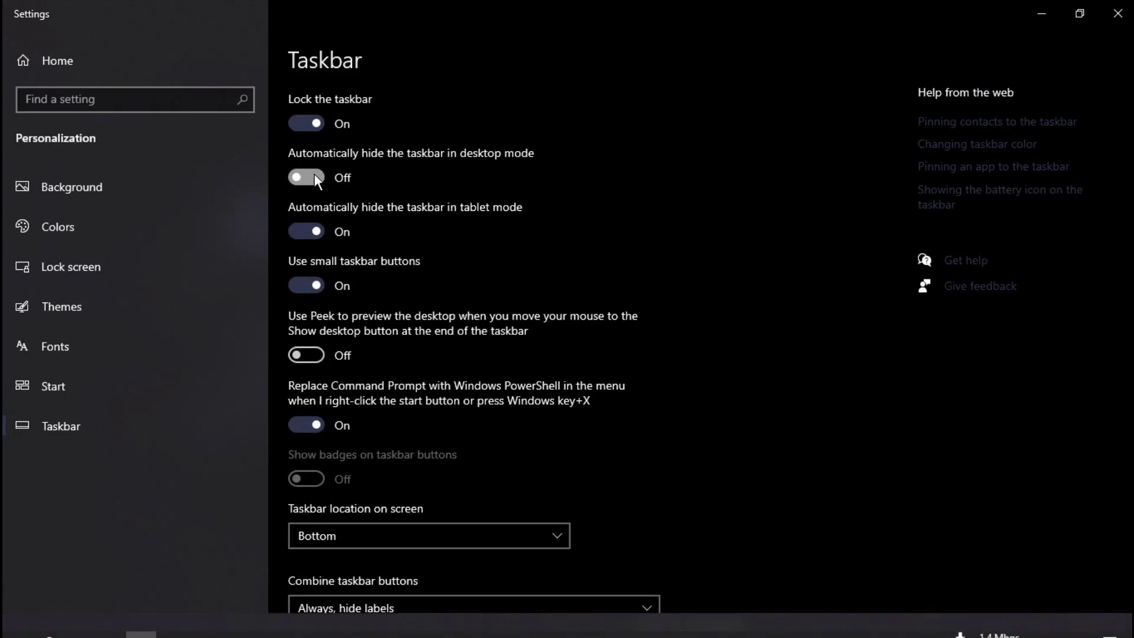
left_click(1118, 13)
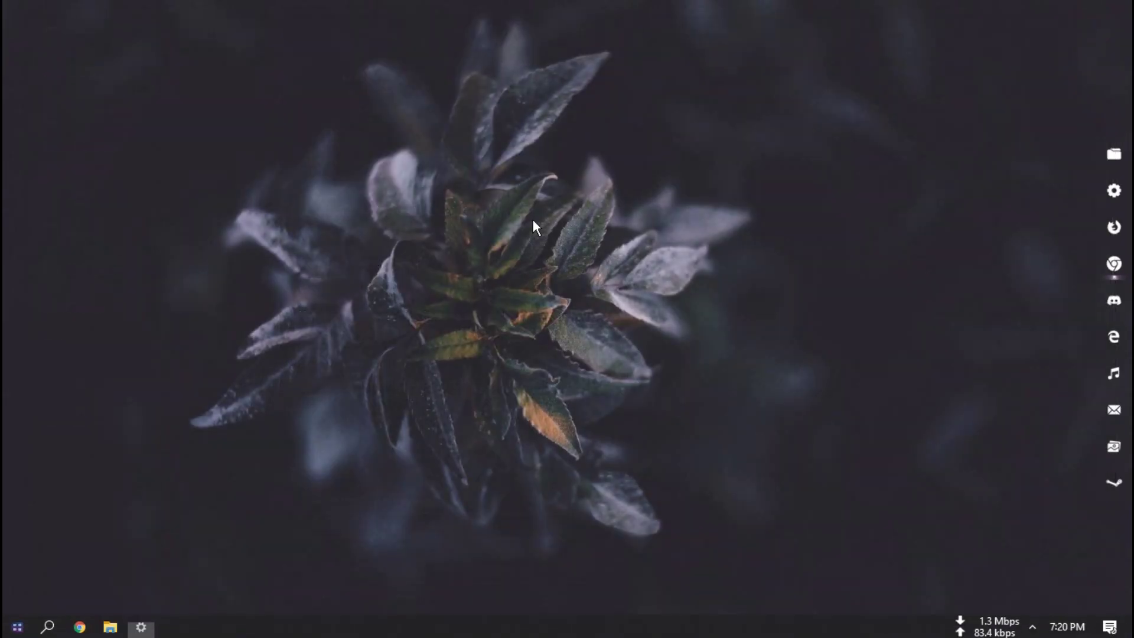
Step: From Downloads, install the Alonglo Rainmeter skin with its included layout applied, plus the IcyStorm skin
mouse_move(186, 635)
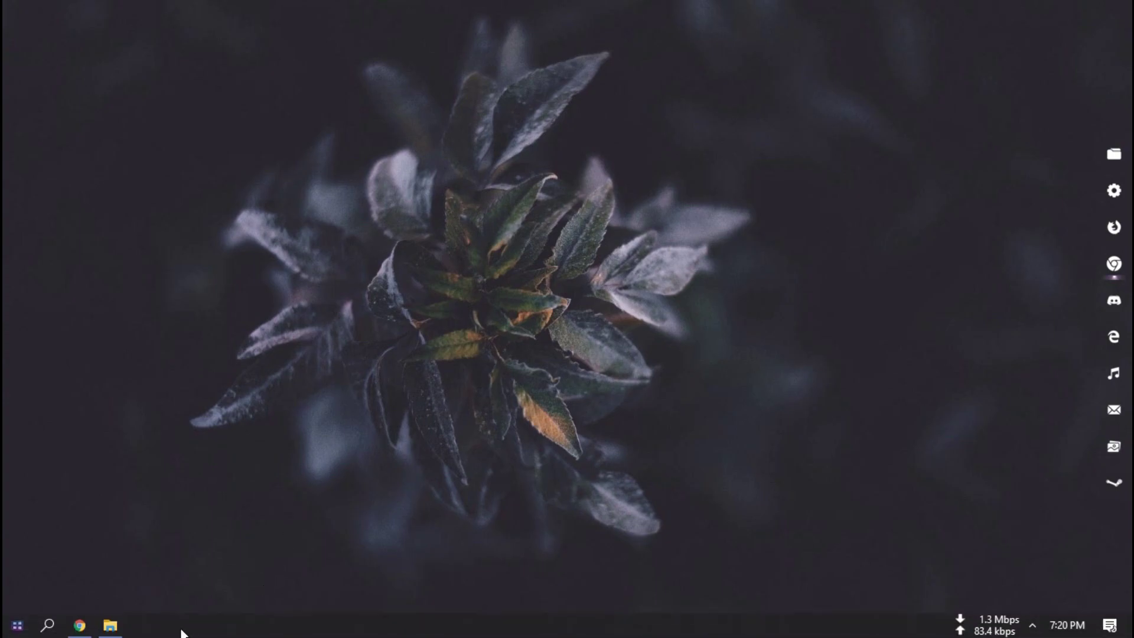
left_click(111, 626)
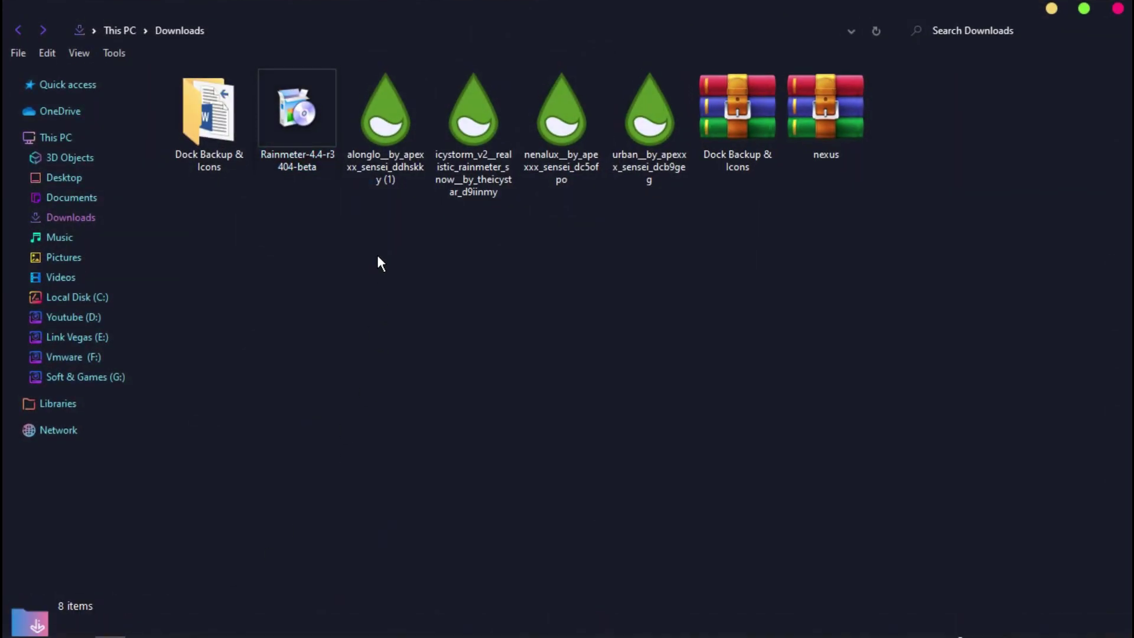
double_click(379, 150)
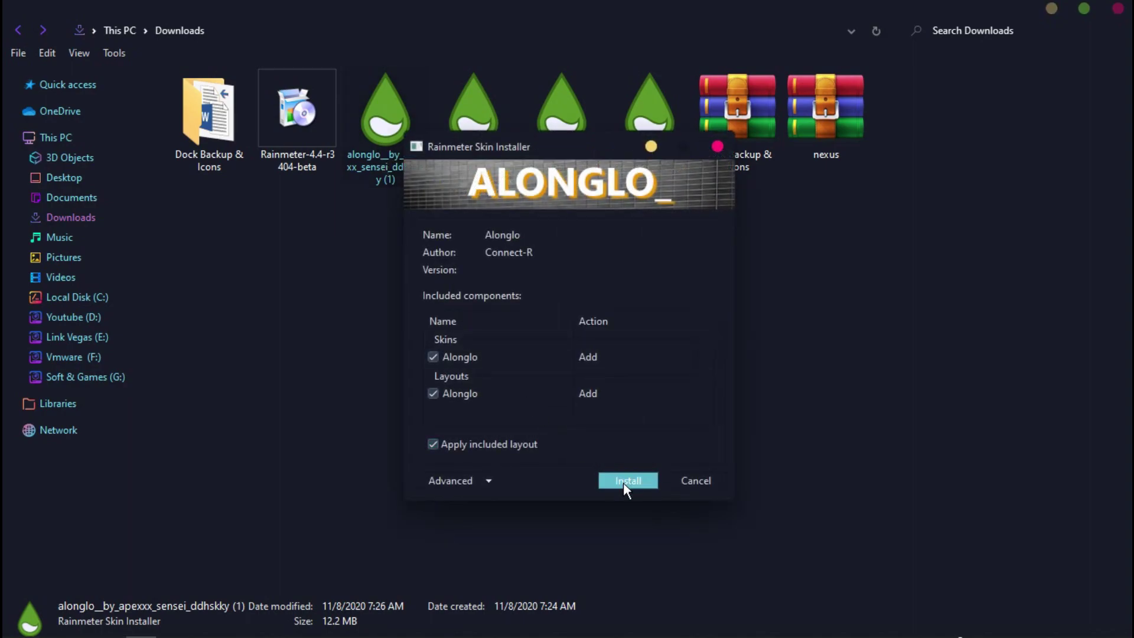
left_click(628, 481)
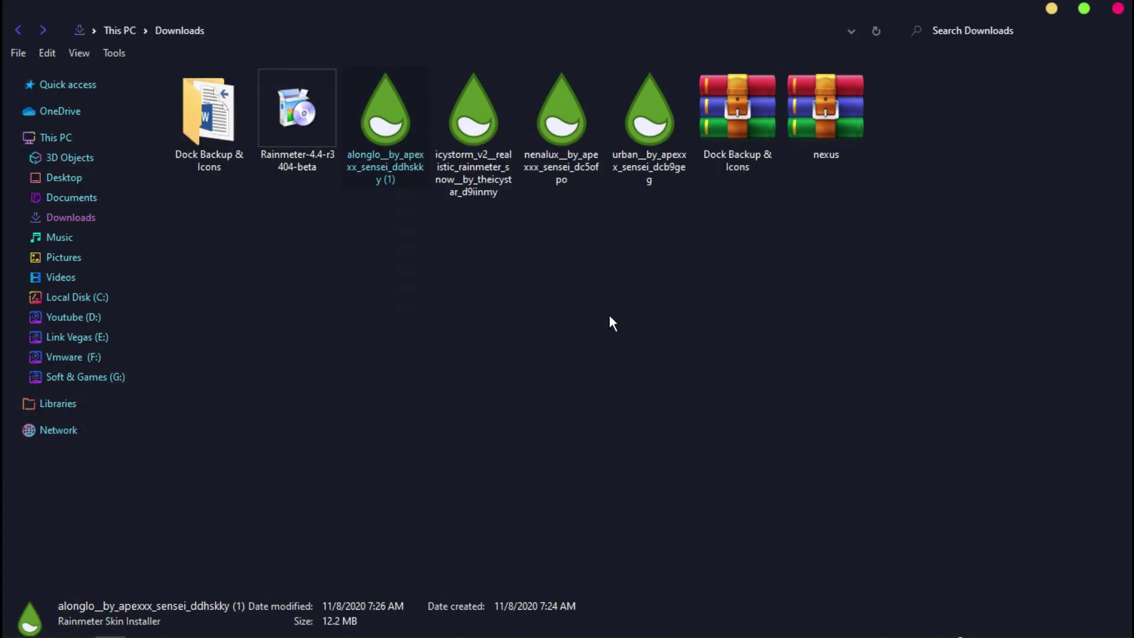
left_click(512, 203)
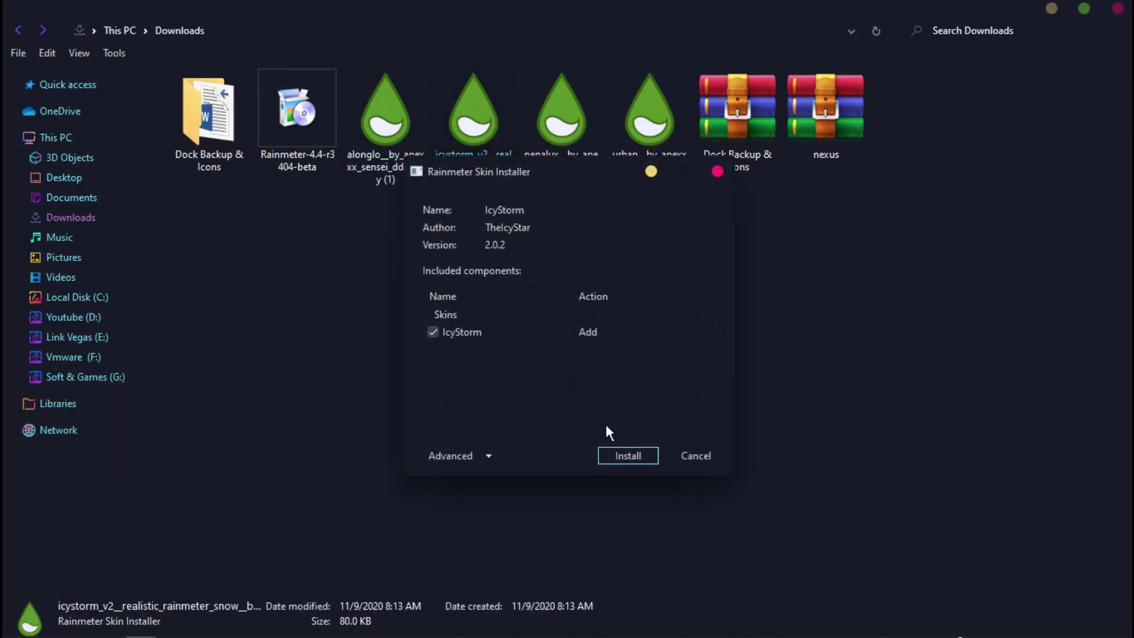
left_click(616, 452)
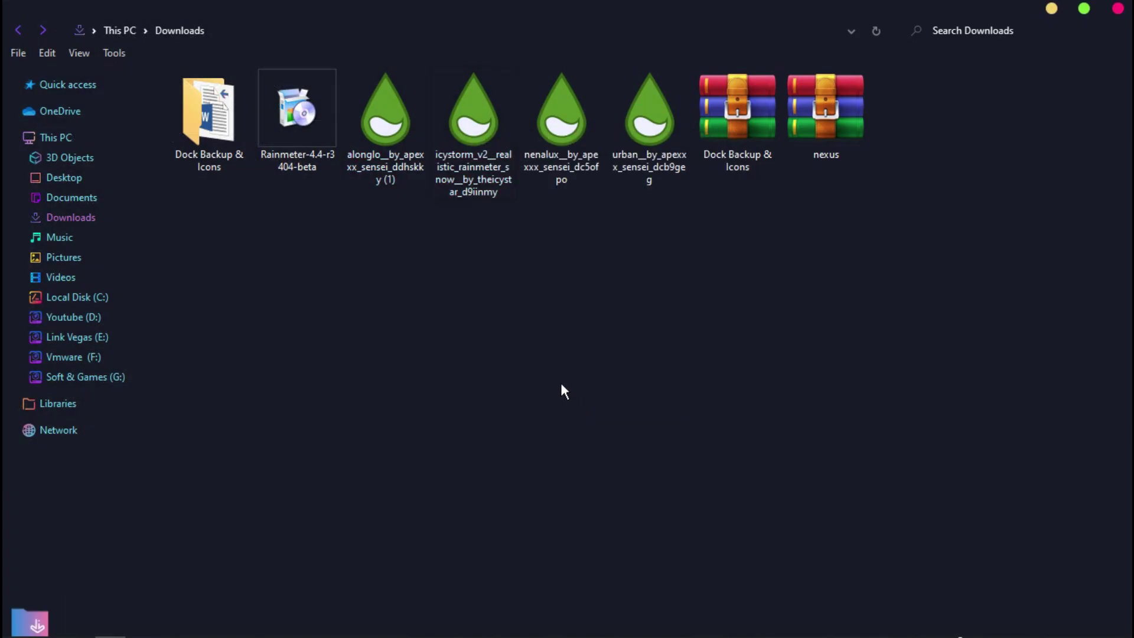
Step: Install the NenaluX and Urban Rainmeter skins without applying their included layouts, and close the Downloads window
double_click(558, 154)
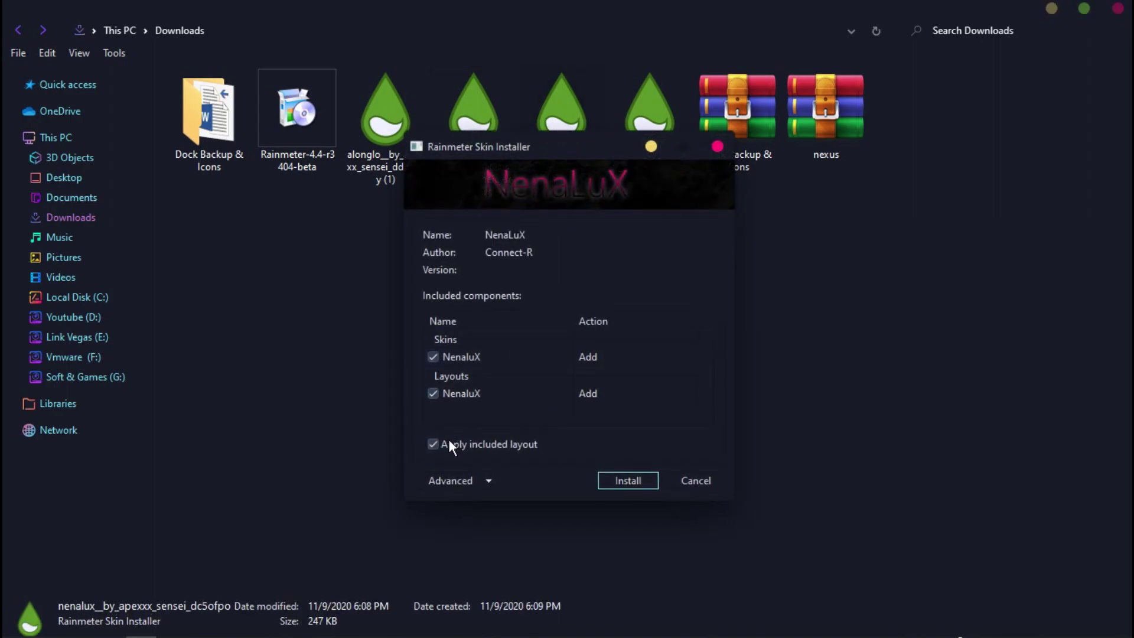
left_click(446, 442)
left_click(623, 481)
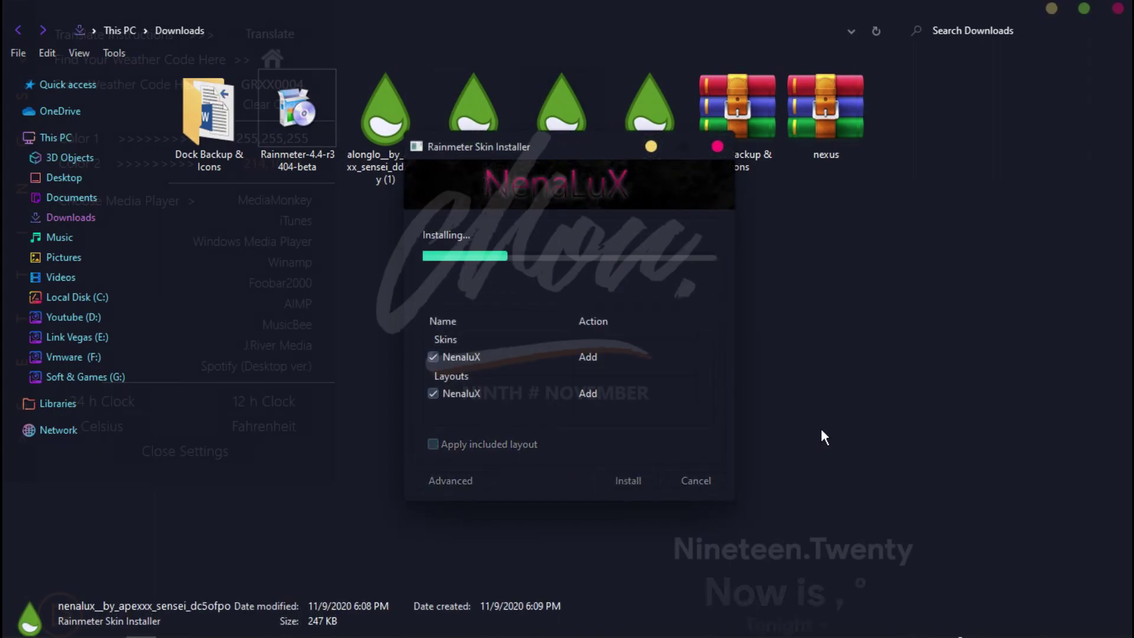
double_click(653, 157)
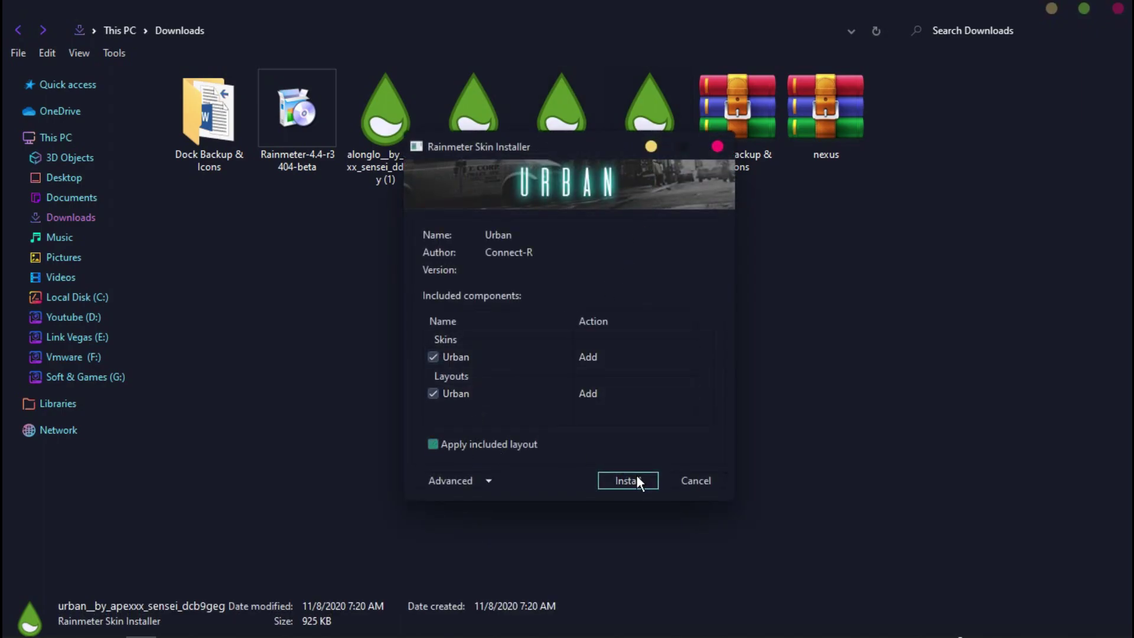
left_click(638, 477)
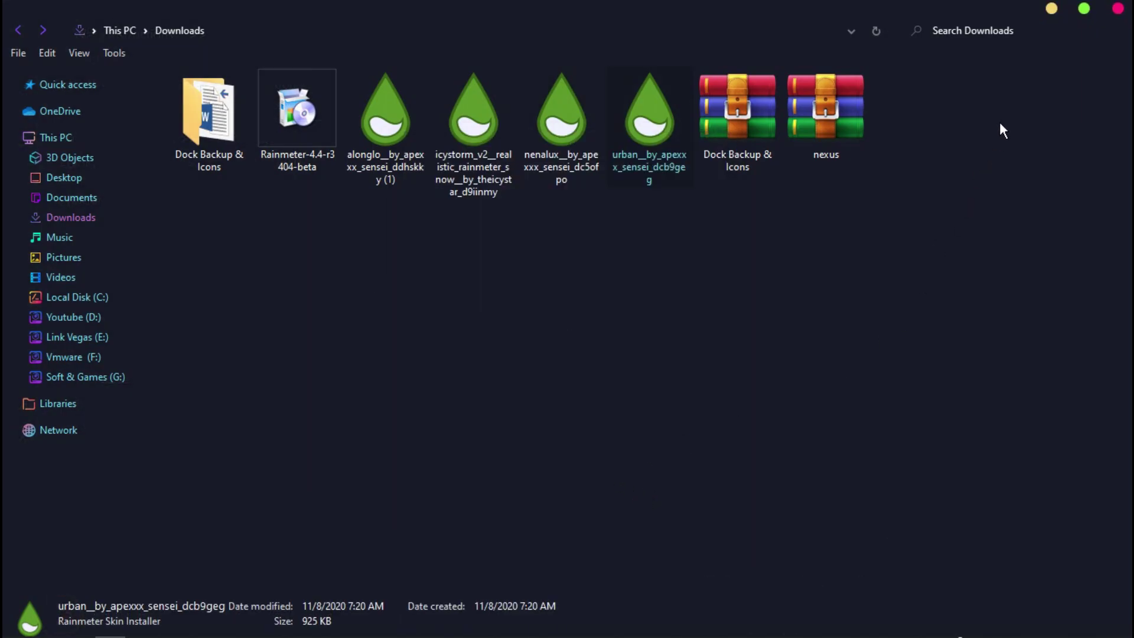
left_click(1117, 9)
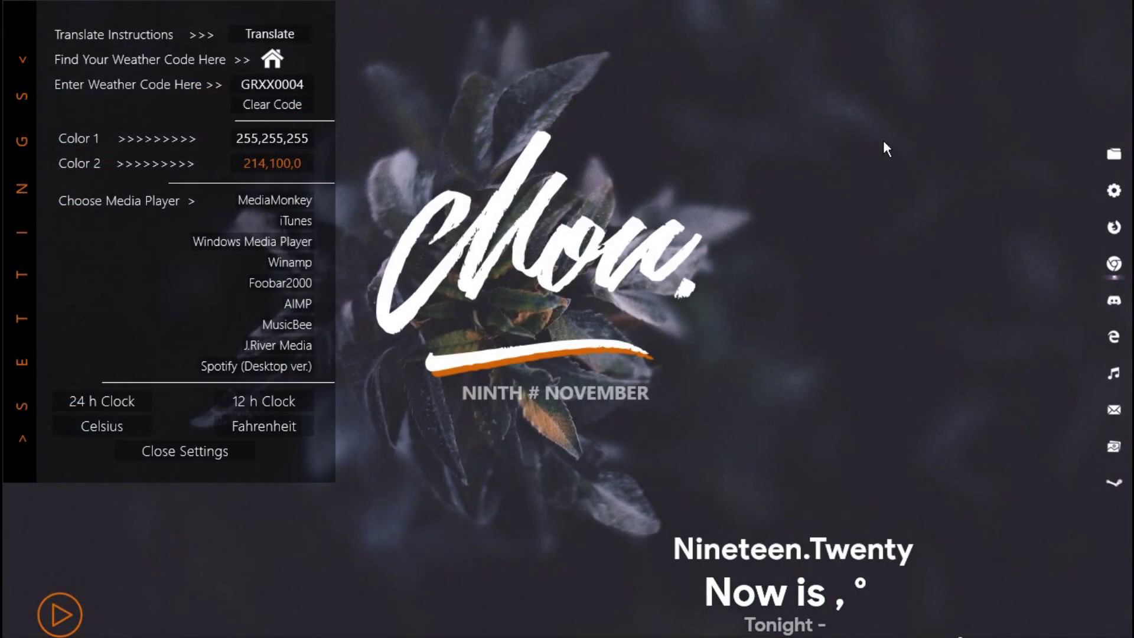
Step: In the Alonglo settings, set Color 2 to 224,107,4 and Color 1 to 224,224,224, and close the settings
left_click(291, 166)
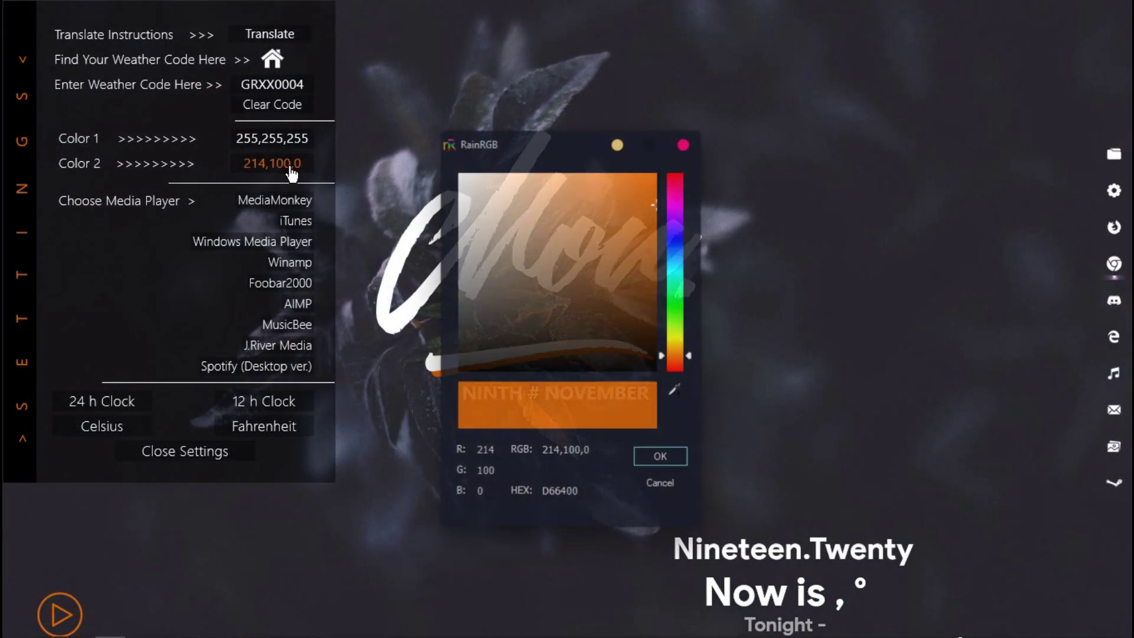
mouse_move(628, 207)
left_mouse_down()
mouse_move(650, 183)
mouse_move(654, 196)
left_mouse_up()
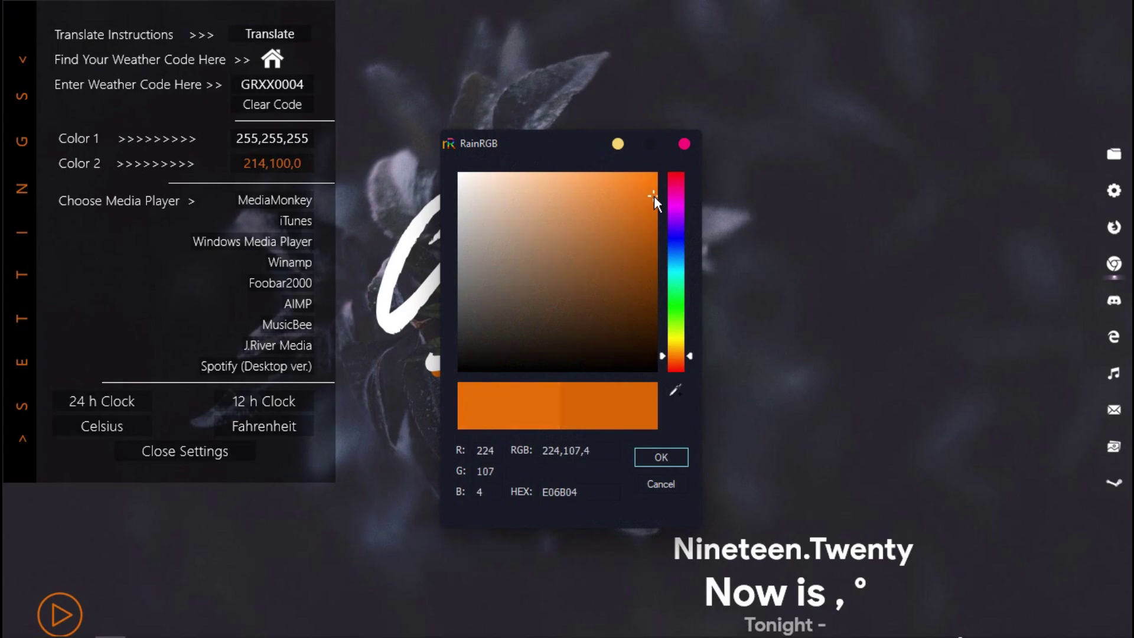
left_click(664, 457)
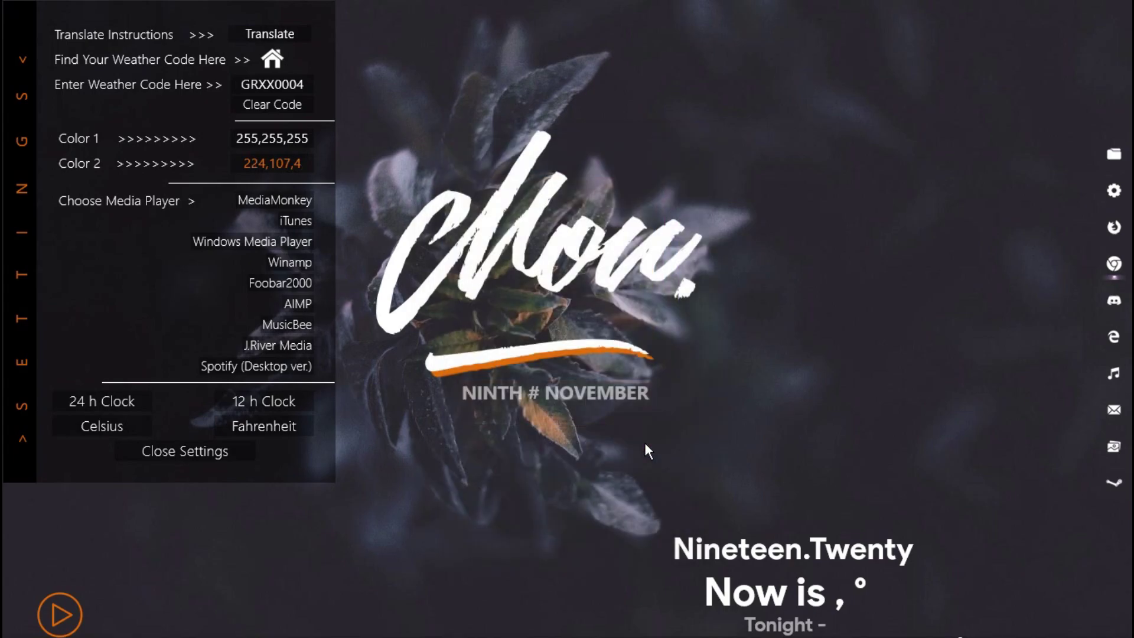
left_click(273, 142)
left_click_drag(473, 245, 438, 197)
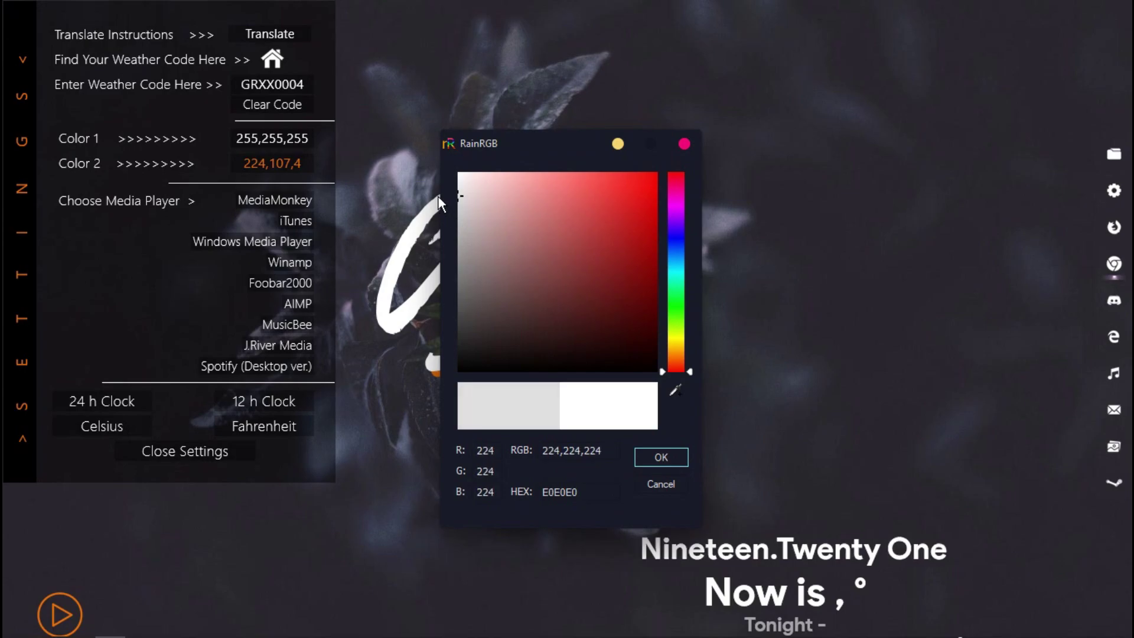
left_click(651, 453)
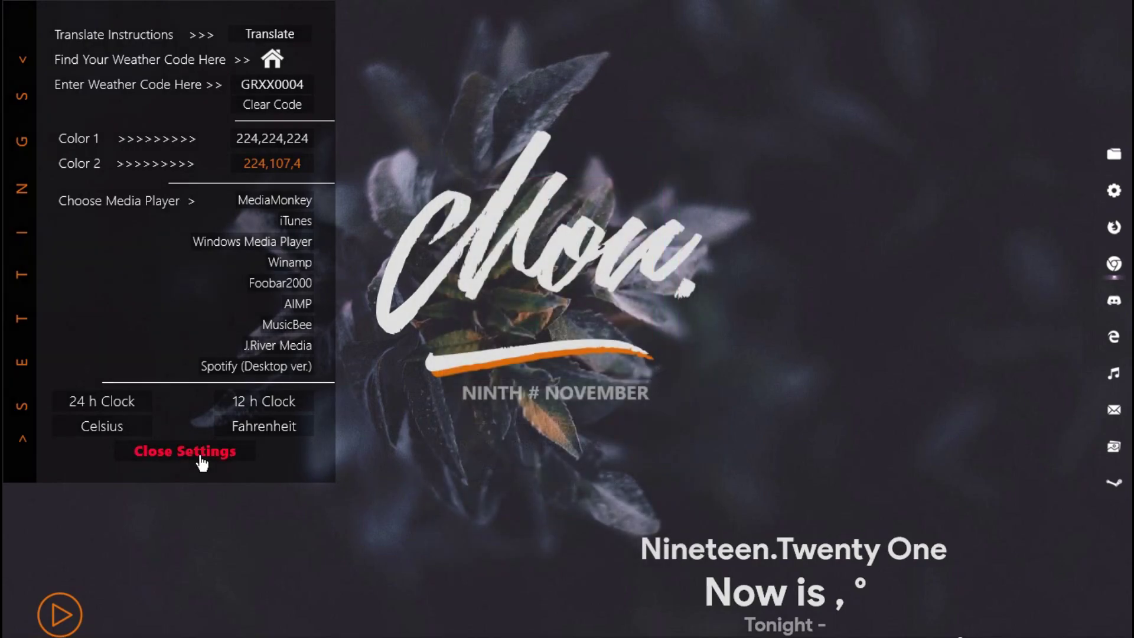
left_click(192, 467)
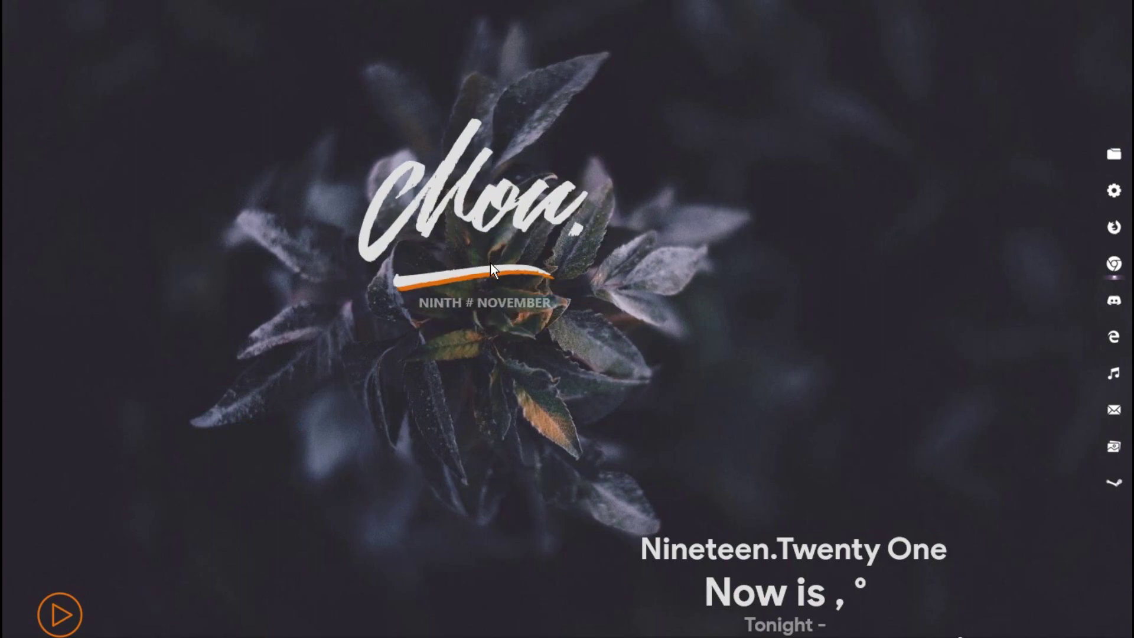
Step: Center the day-and-date skin over the plant in the wallpaper and unload the Alonglo time, weather and Song Info skins
left_click_drag(479, 261, 516, 303)
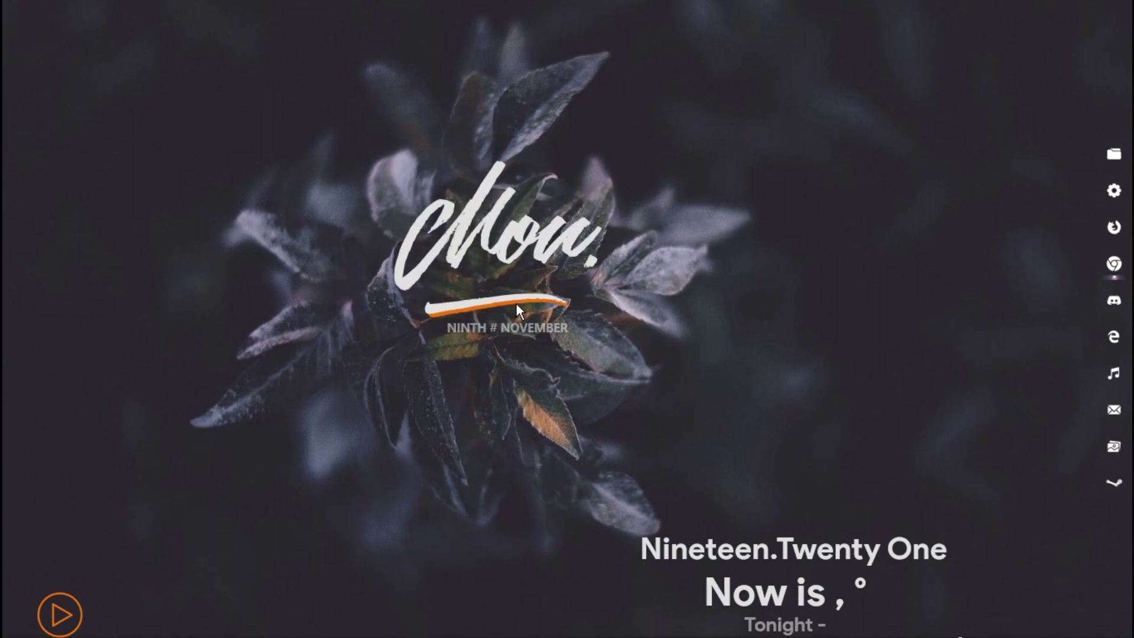
left_click_drag(733, 556, 672, 458)
right_click(675, 459)
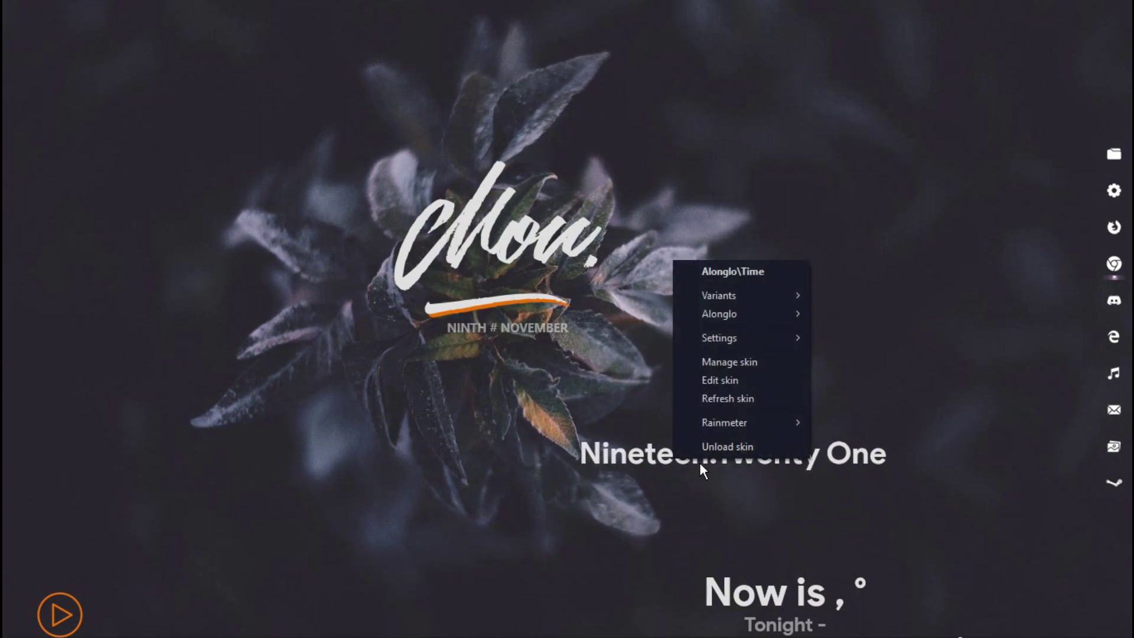
left_click(726, 450)
right_click(764, 598)
left_click(781, 586)
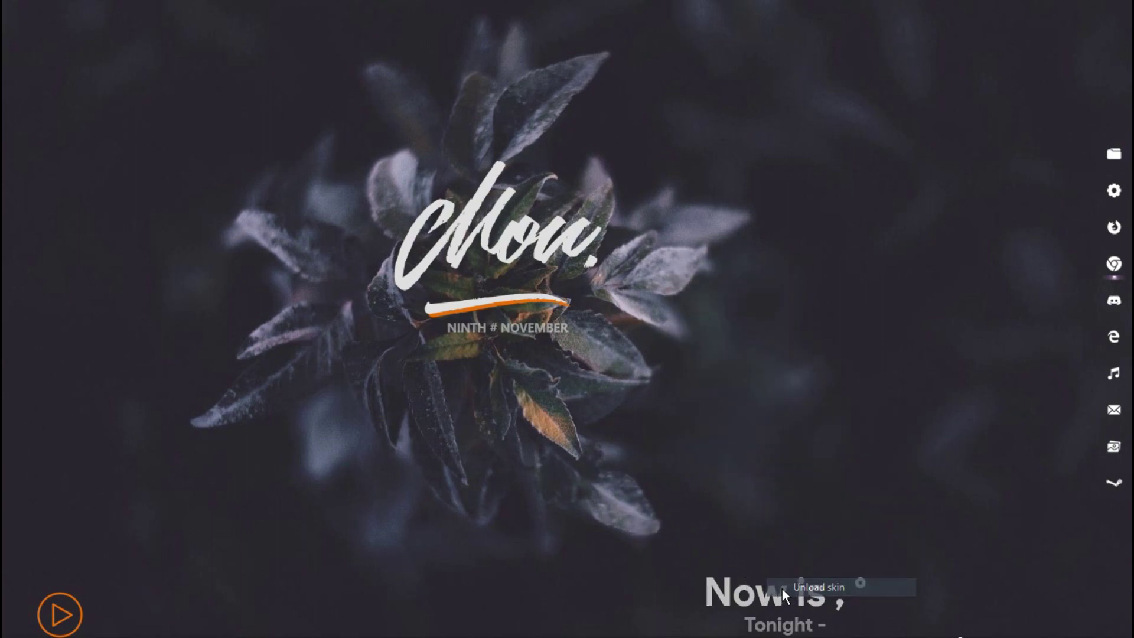
right_click(70, 607)
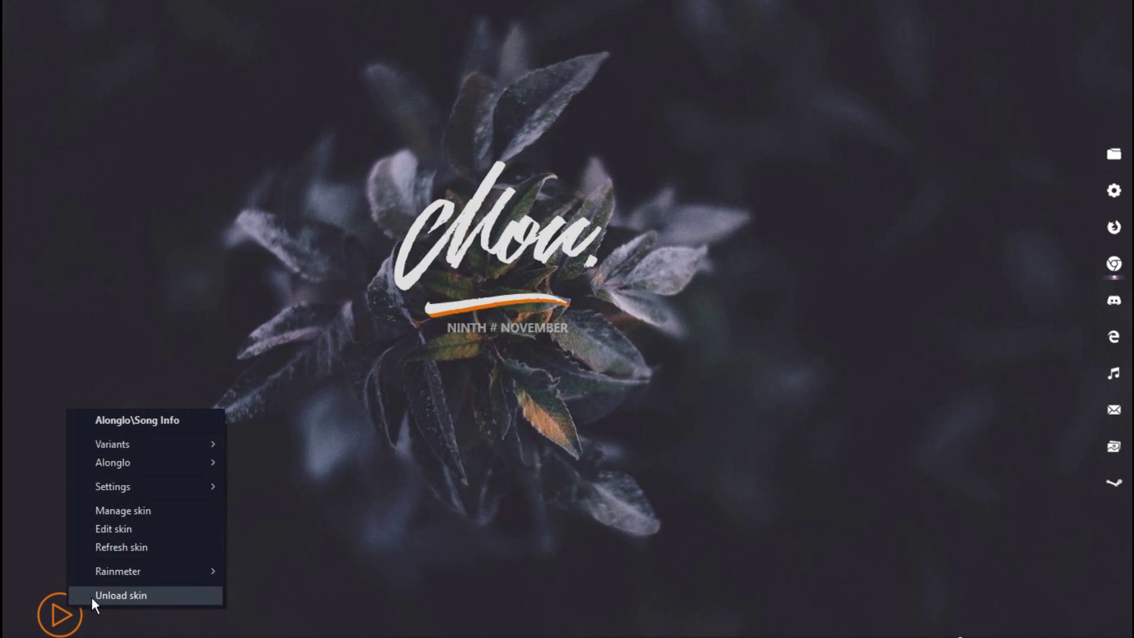
left_click(91, 597)
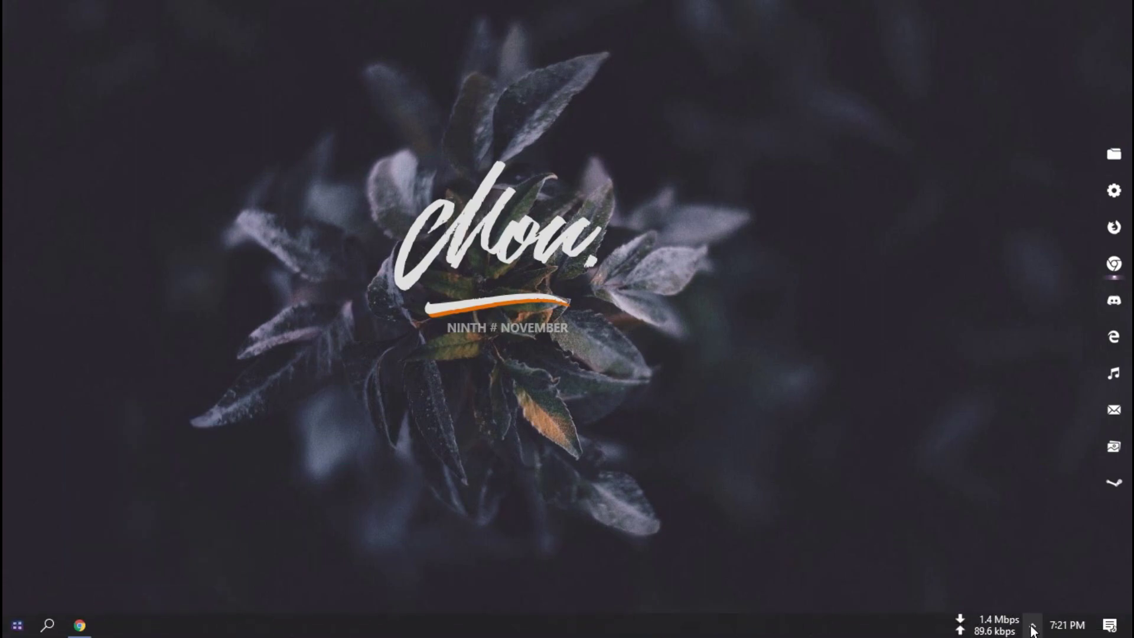
Step: Open the Rainmeter manager and load Snow.ini from IcyStorm\SnowV2
left_click(1016, 563)
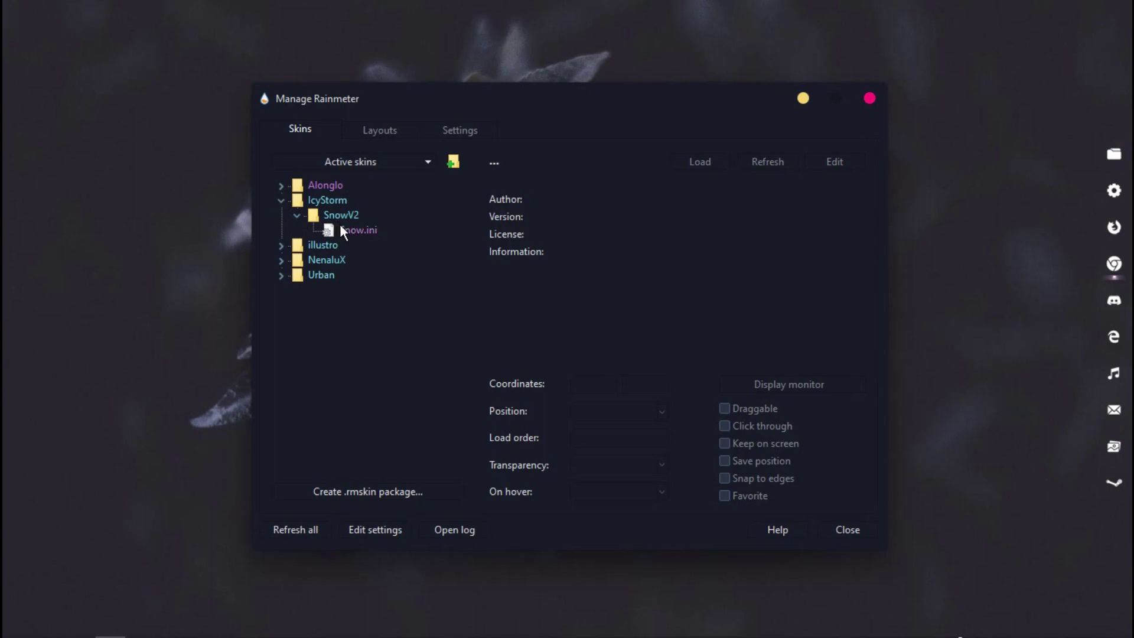
left_click(339, 225)
left_click(700, 161)
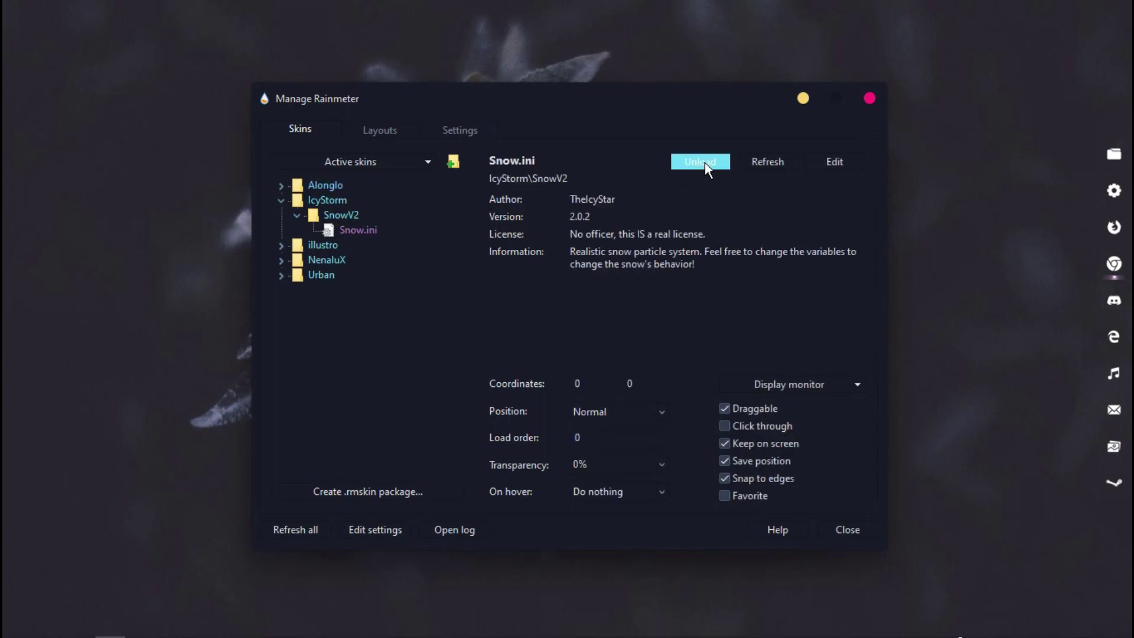
left_click(282, 202)
Step: Load the NenaluX Links.ini skin
left_click(278, 230)
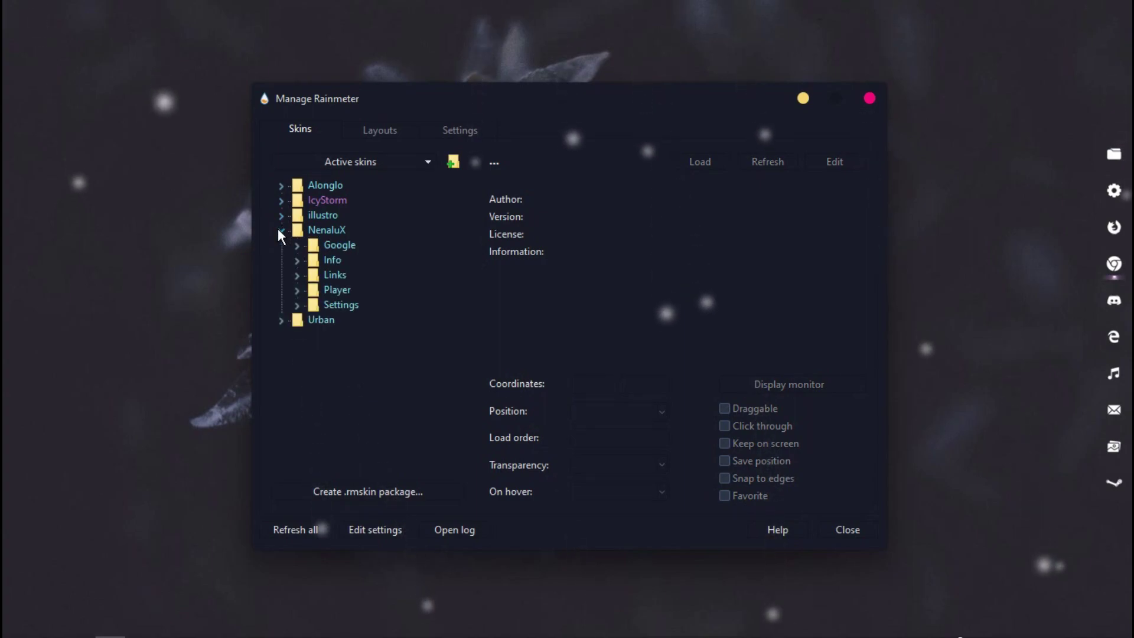
left_click(297, 275)
left_click(357, 290)
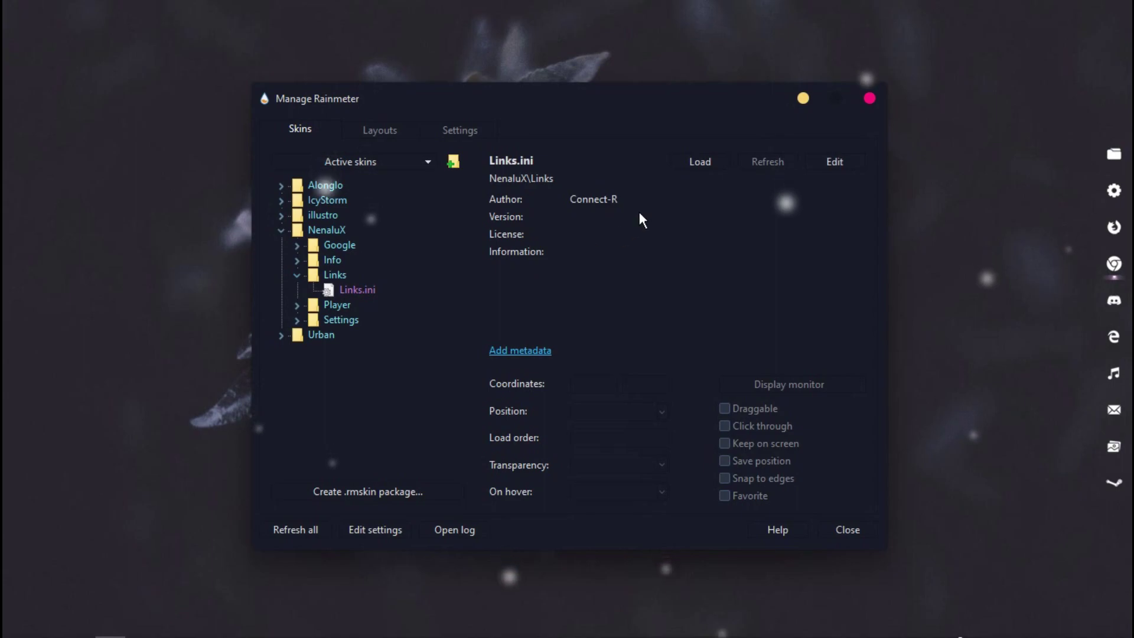
left_click(699, 165)
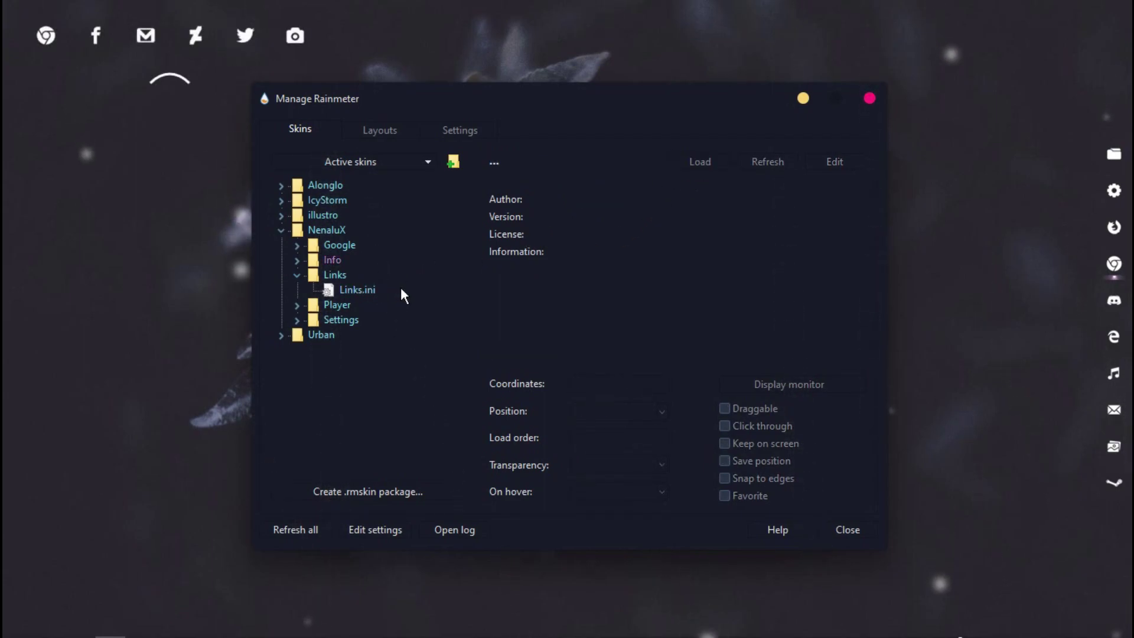
Step: Load the NenaluX Player.ini skin and dismiss the Rainmeter manager window
left_click(297, 305)
left_click(358, 320)
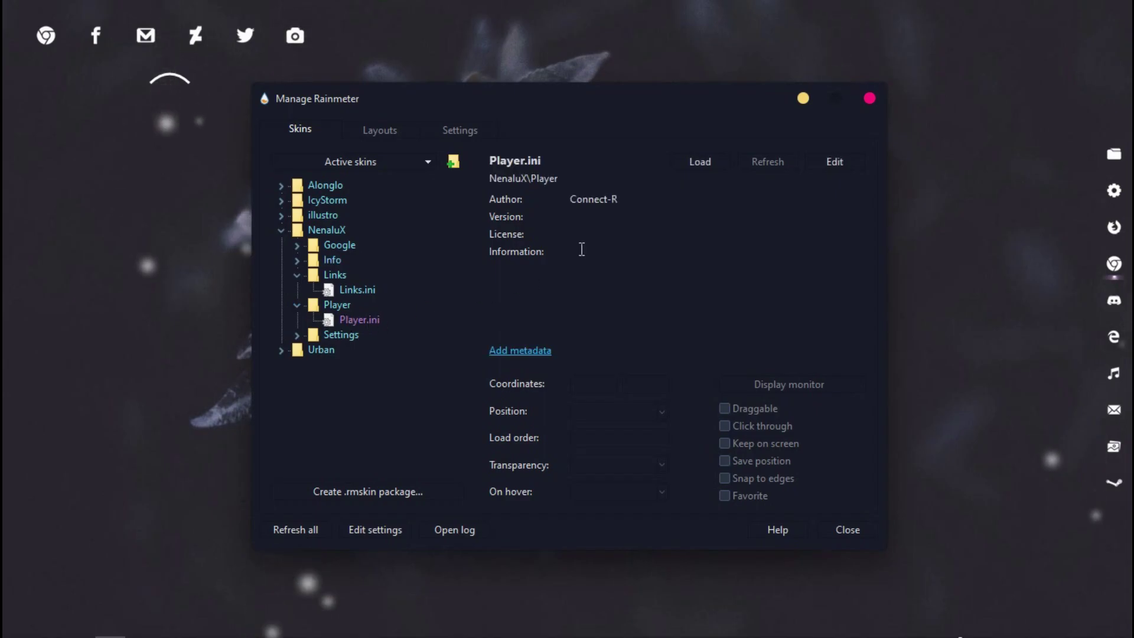
left_click(691, 171)
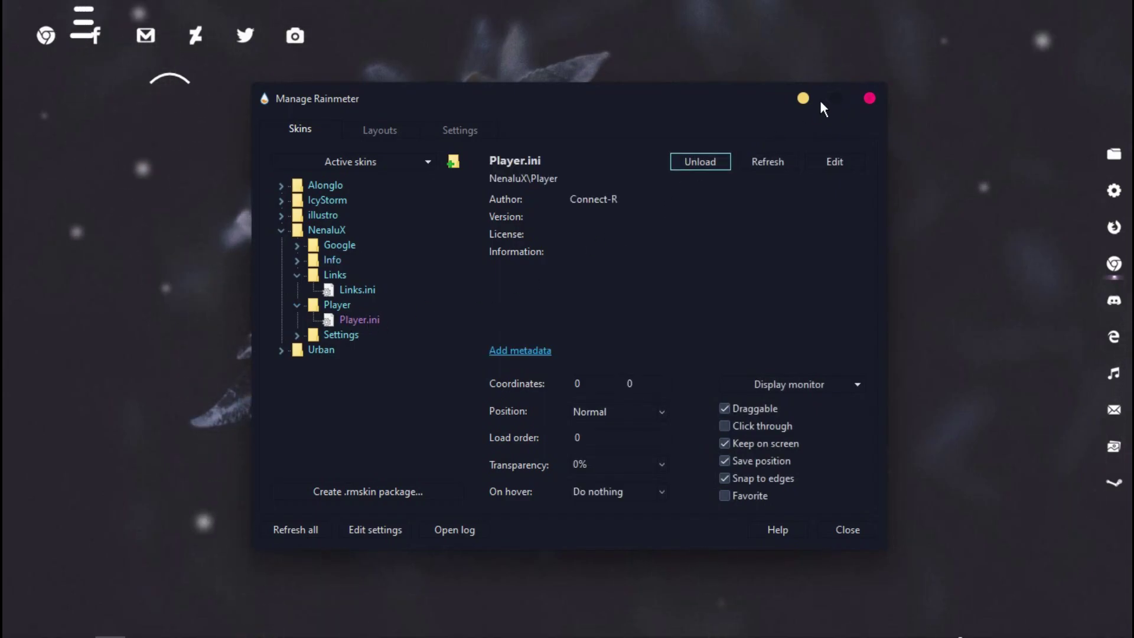
left_click(823, 105)
Step: Move the NenaluX Links icons to the lower-right area of the desktop and open the skin's Links configuration file from its folder
left_click_drag(294, 47, 1036, 588)
right_click(1035, 589)
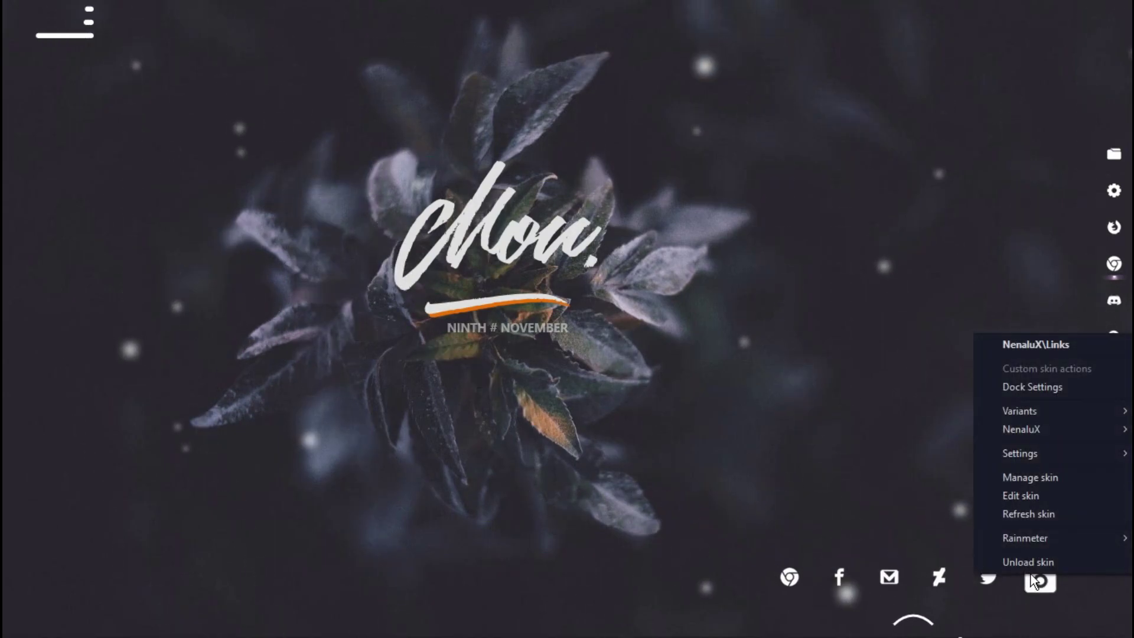
left_click(1025, 347)
double_click(207, 99)
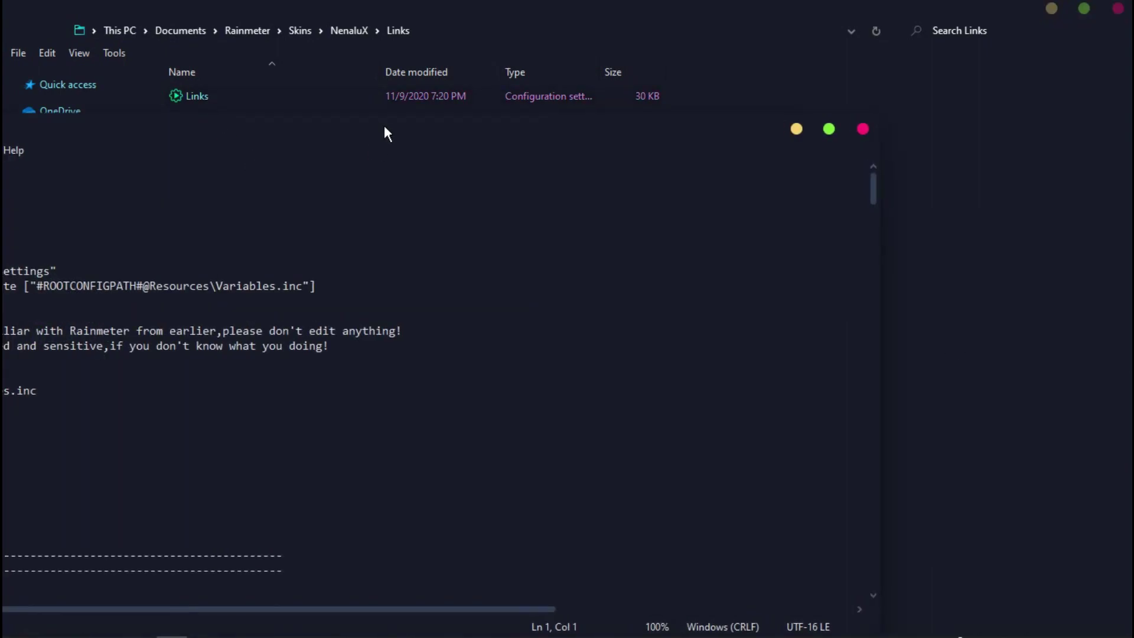
Step: Delete the whole [MeterArc] section, through its Shape=Arc line, from the Links configuration file
scroll(387, 245, "down", 7)
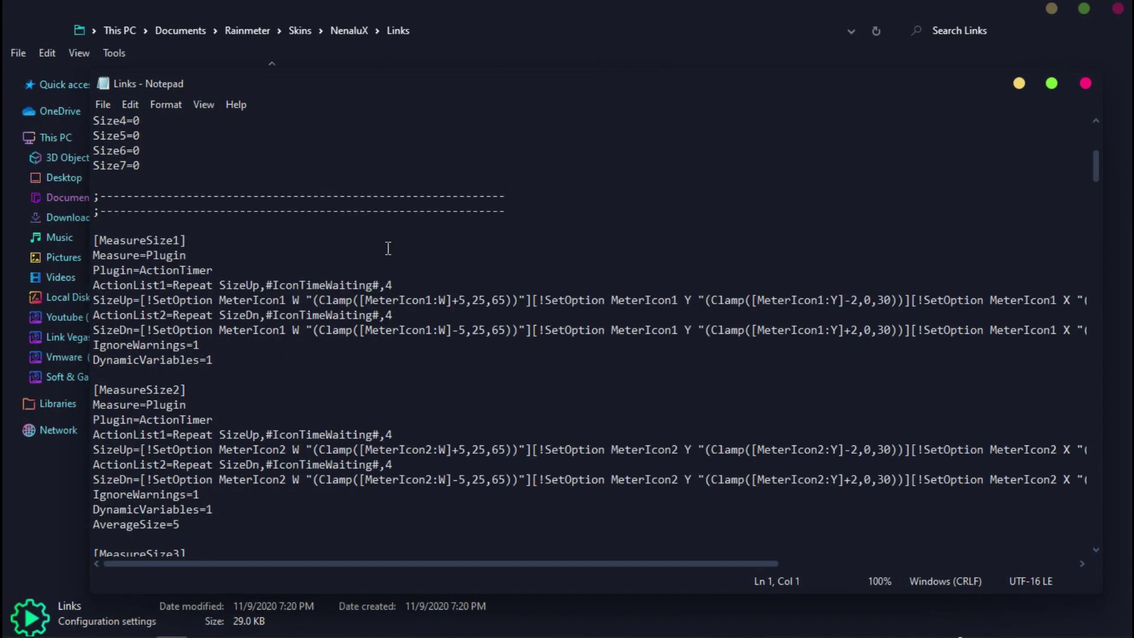
scroll(388, 248, "down", 3)
scroll(388, 248, "down", 20)
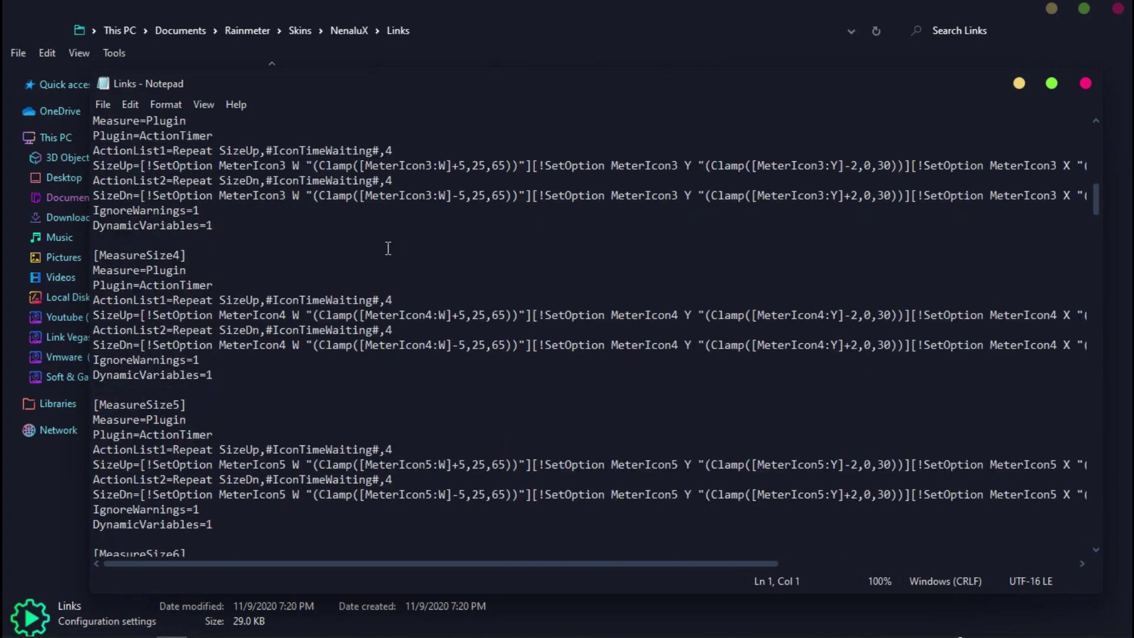
scroll(388, 248, "down", 20)
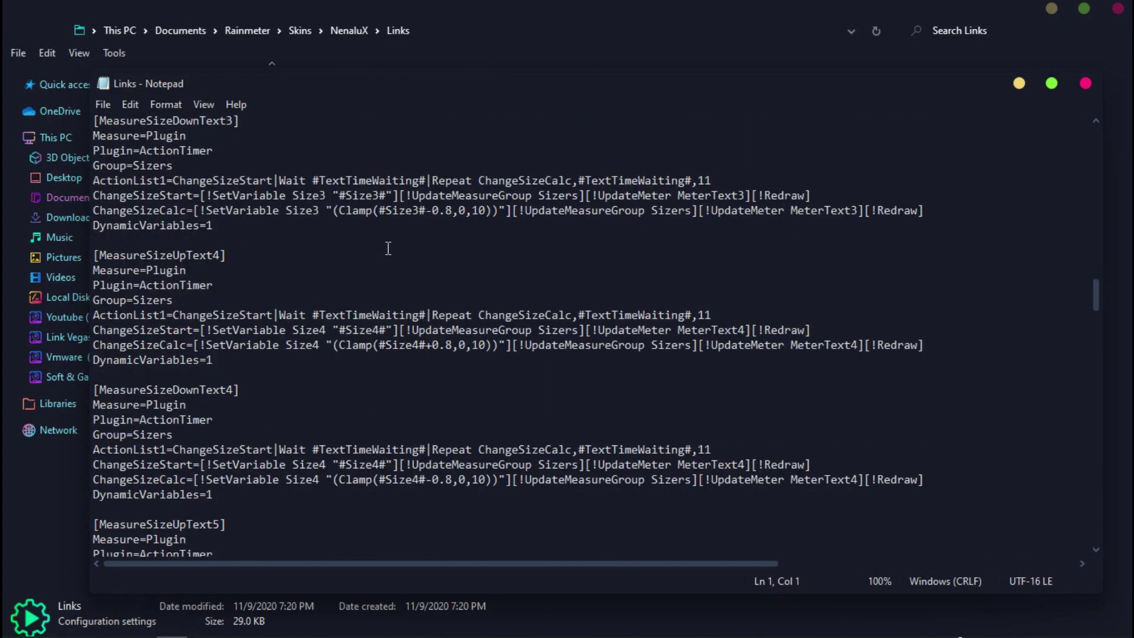
scroll(388, 248, "down", 5)
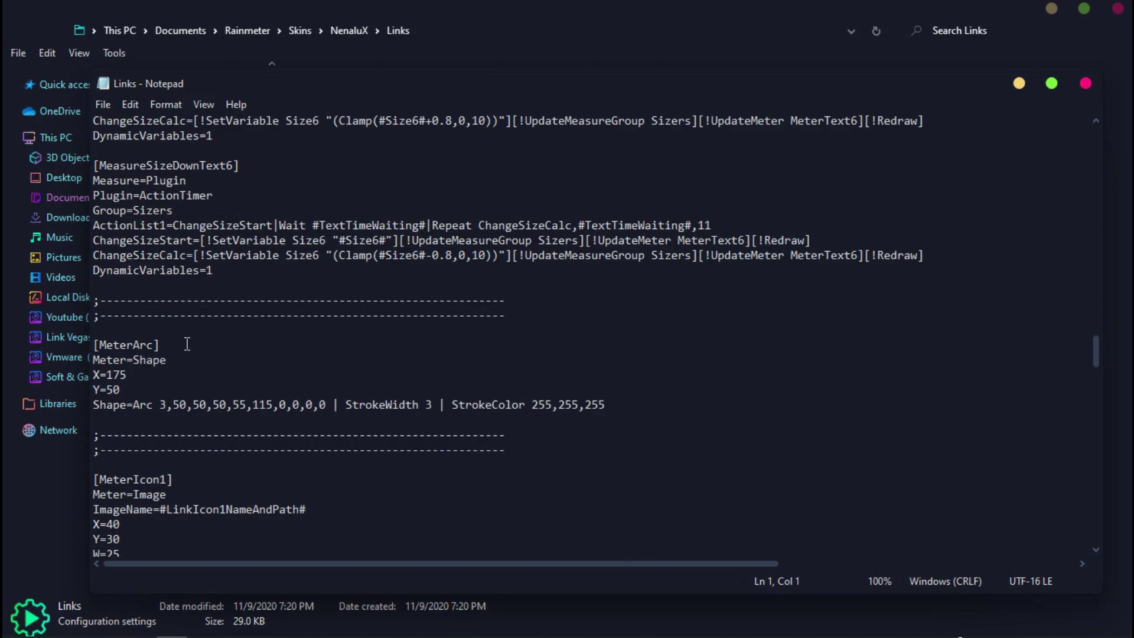
left_click_drag(143, 366, 329, 408)
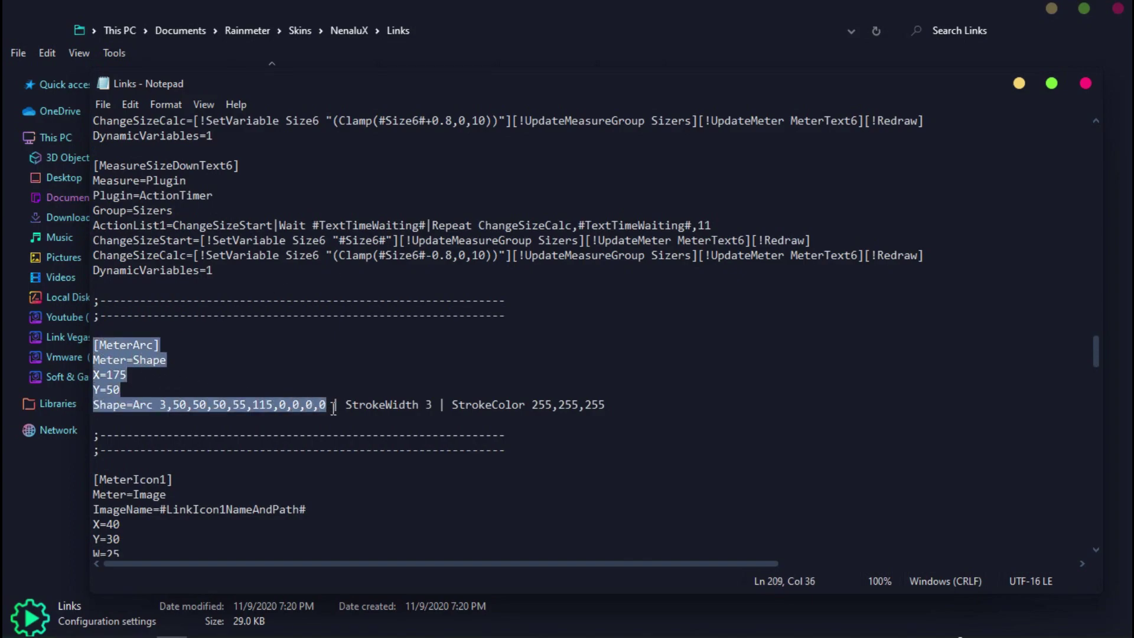
right_click(125, 363)
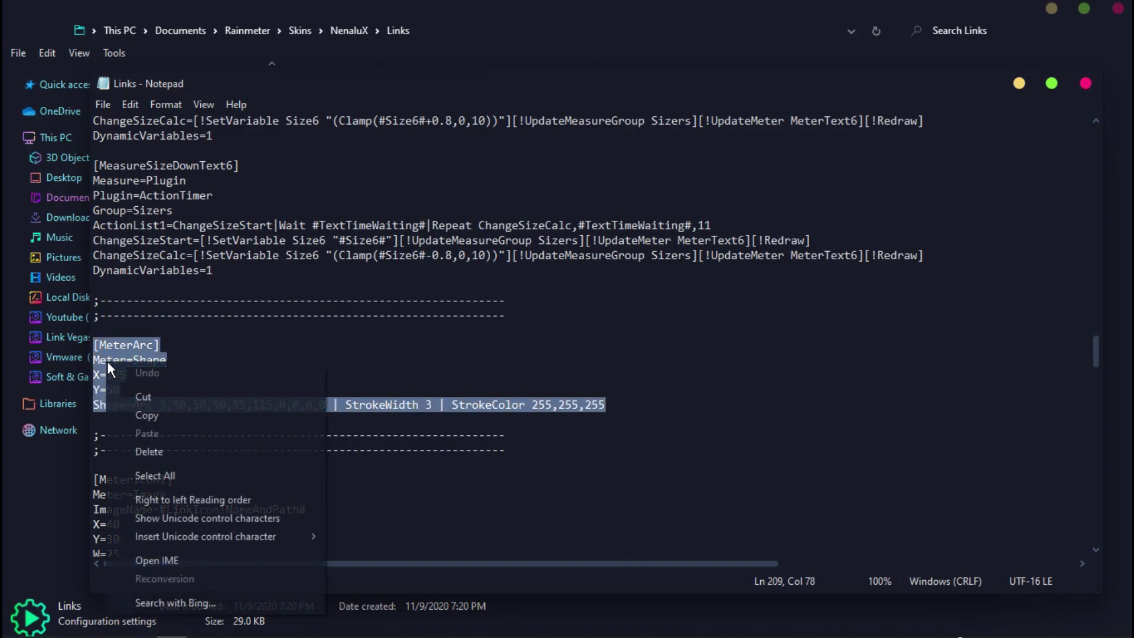
left_click(140, 453)
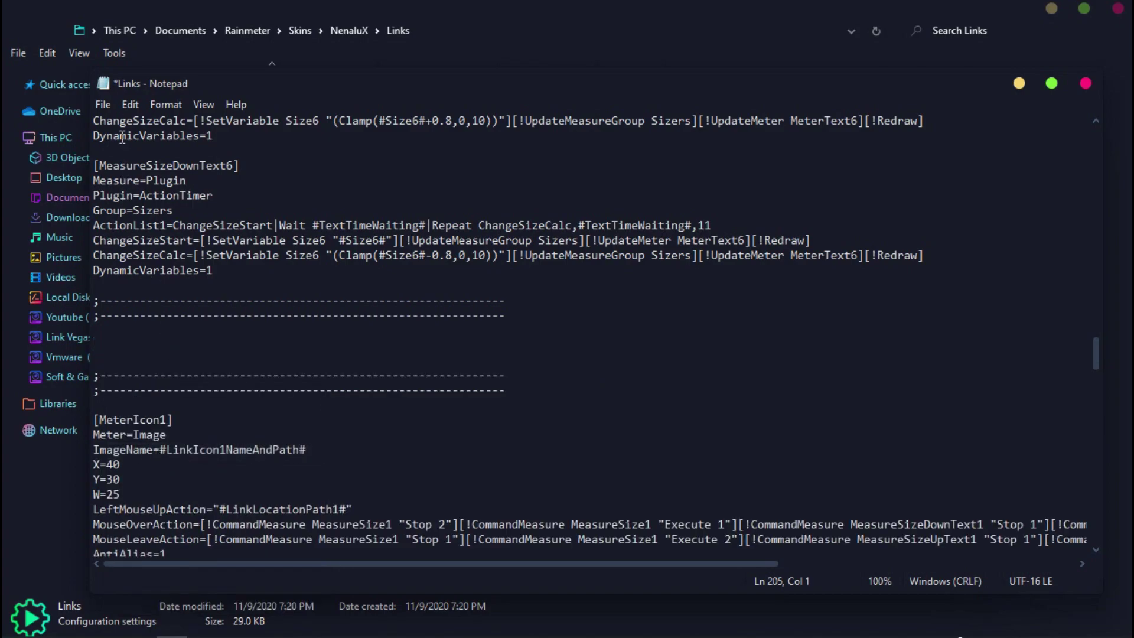
Step: Save the edited Links file and close both Notepad and the Links folder window
left_click(103, 104)
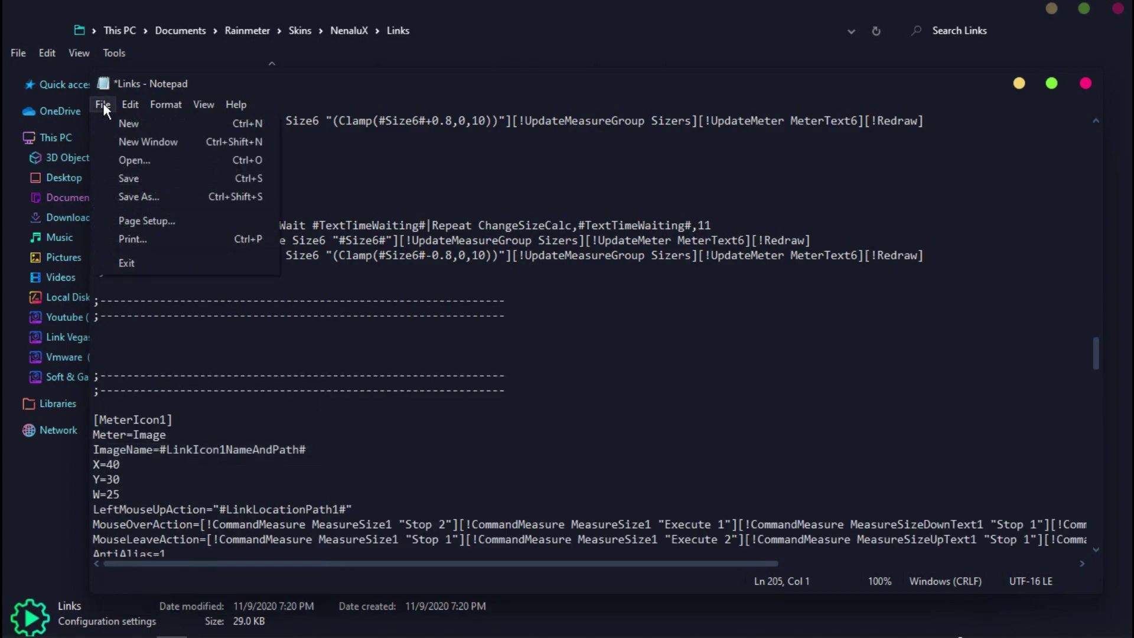
left_click(130, 179)
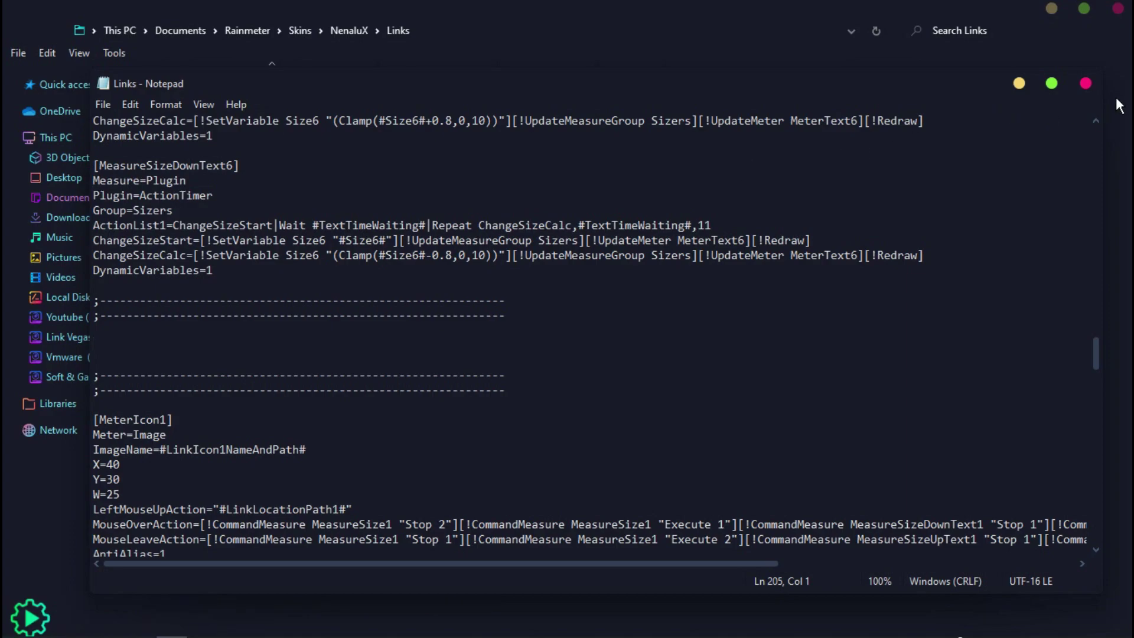
left_click(1085, 84)
left_click(1119, 8)
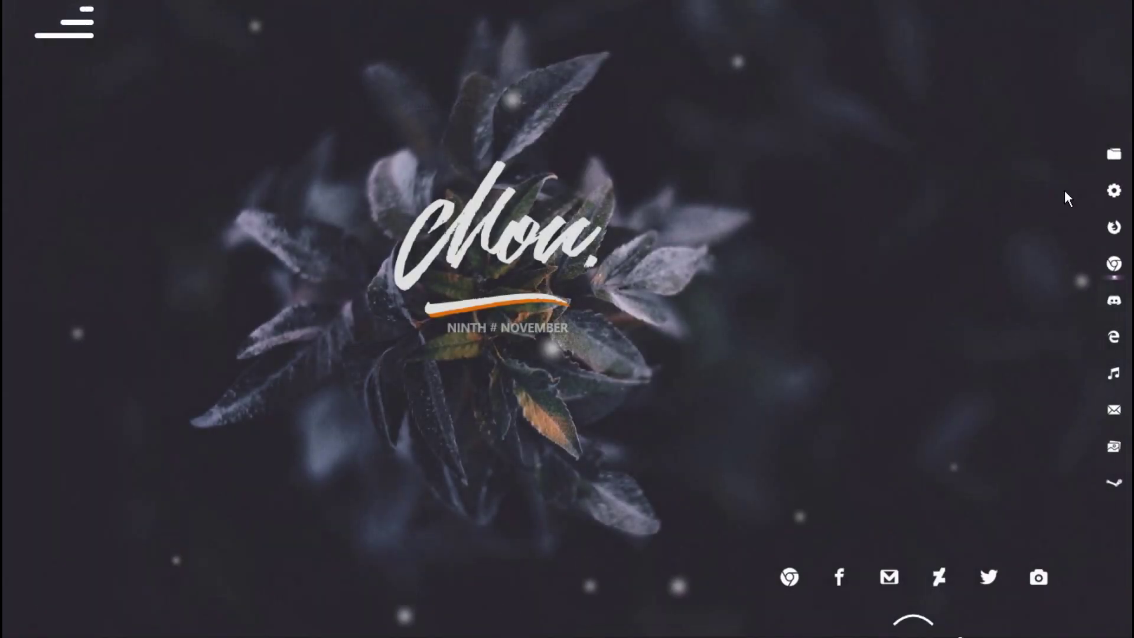
Step: Refresh the NenaluX Links skin and shift its icons slightly closer to the desktop's lower-right corner
right_click(890, 572)
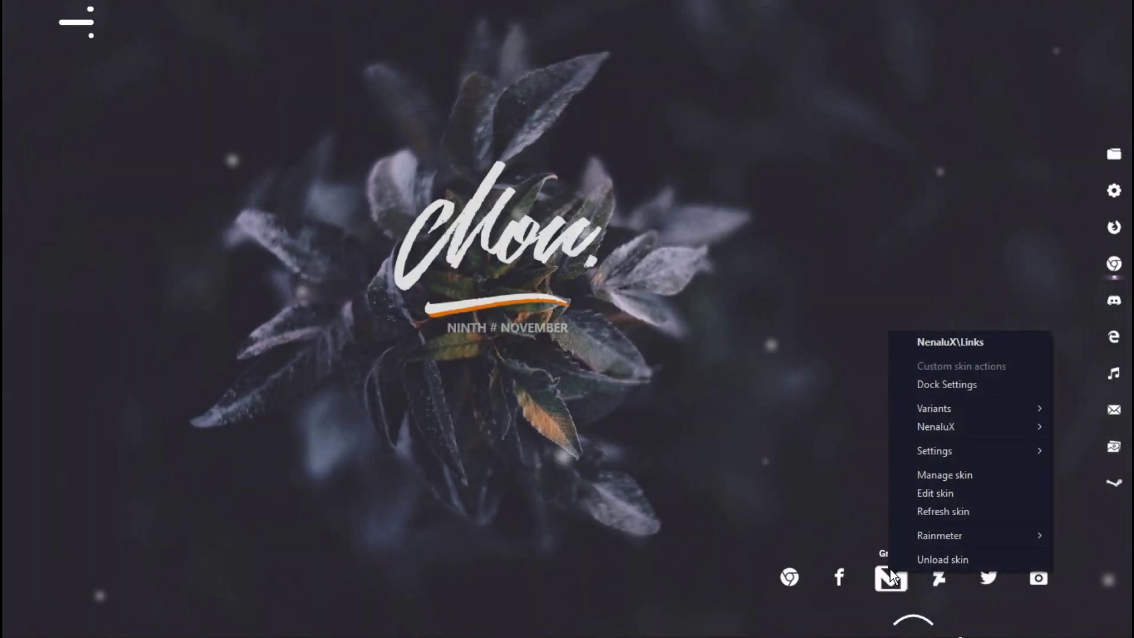
left_click(951, 510)
left_click_drag(913, 586, 929, 600)
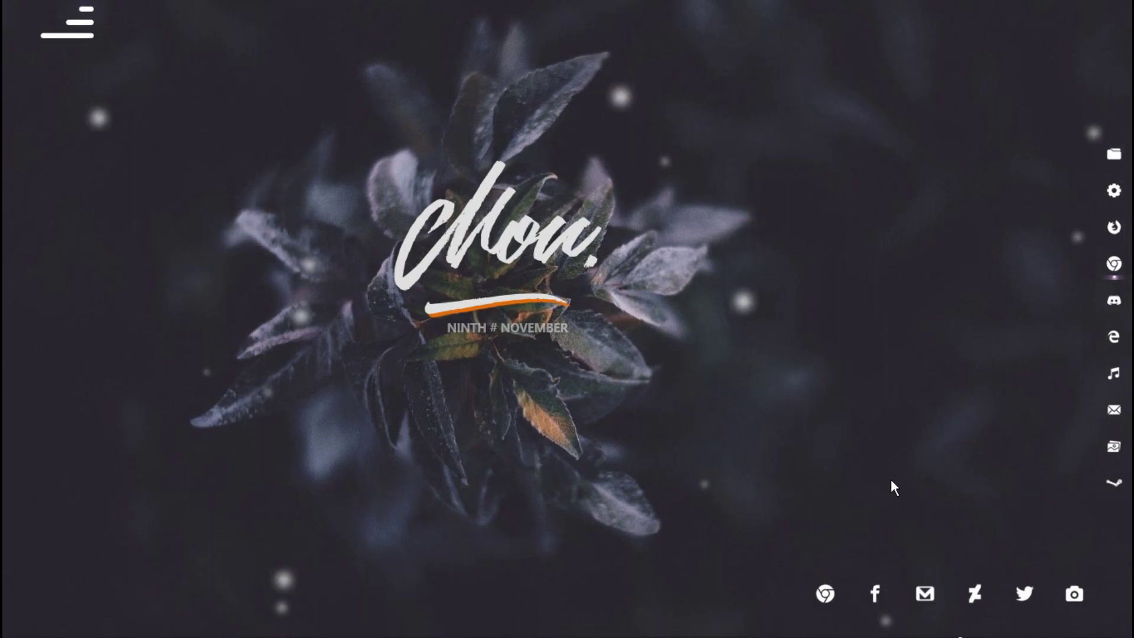